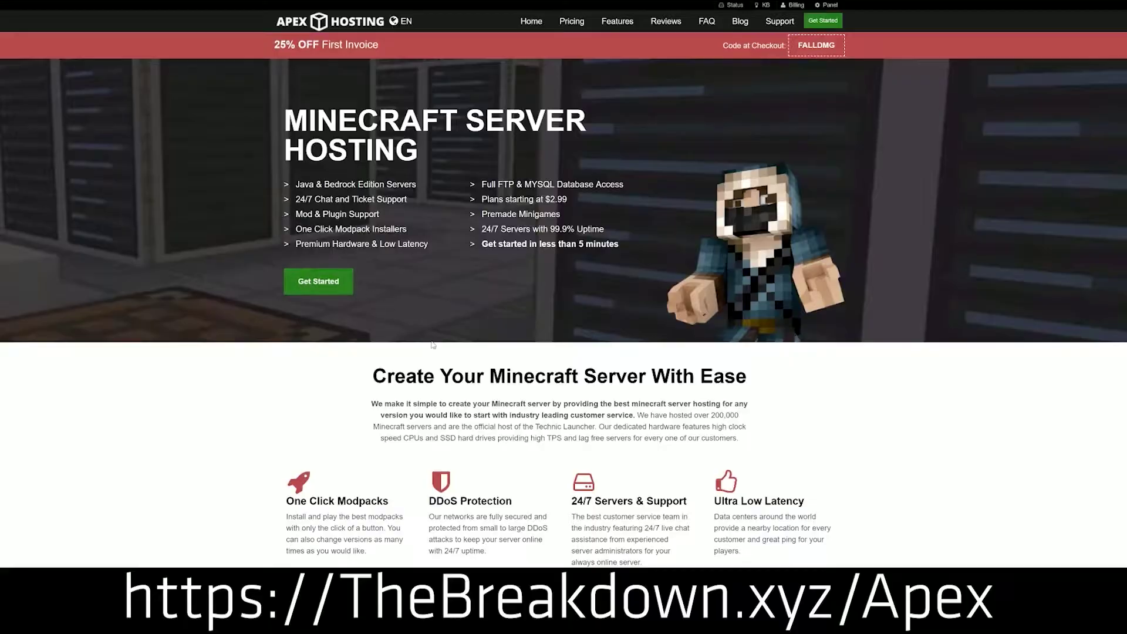
Step: Review the hosting features on the Apex Hosting home page, including 24/7 support, automated backups and instant setup
{"action": "scroll", "coordinate": [438, 347], "scroll_direction": "down", "scroll_amount": 3}
{"action": "scroll", "coordinate": [441, 345], "scroll_direction": "down", "scroll_amount": 2}
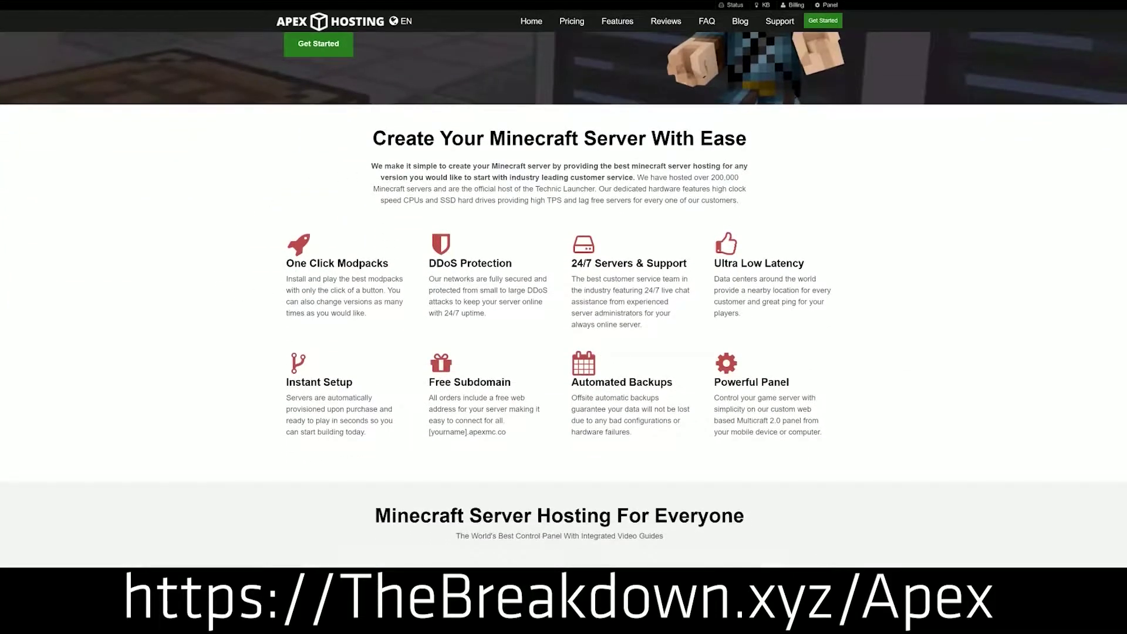
{"action": "left_click_drag", "start_coordinate": [286, 263], "coordinate": [691, 268]}
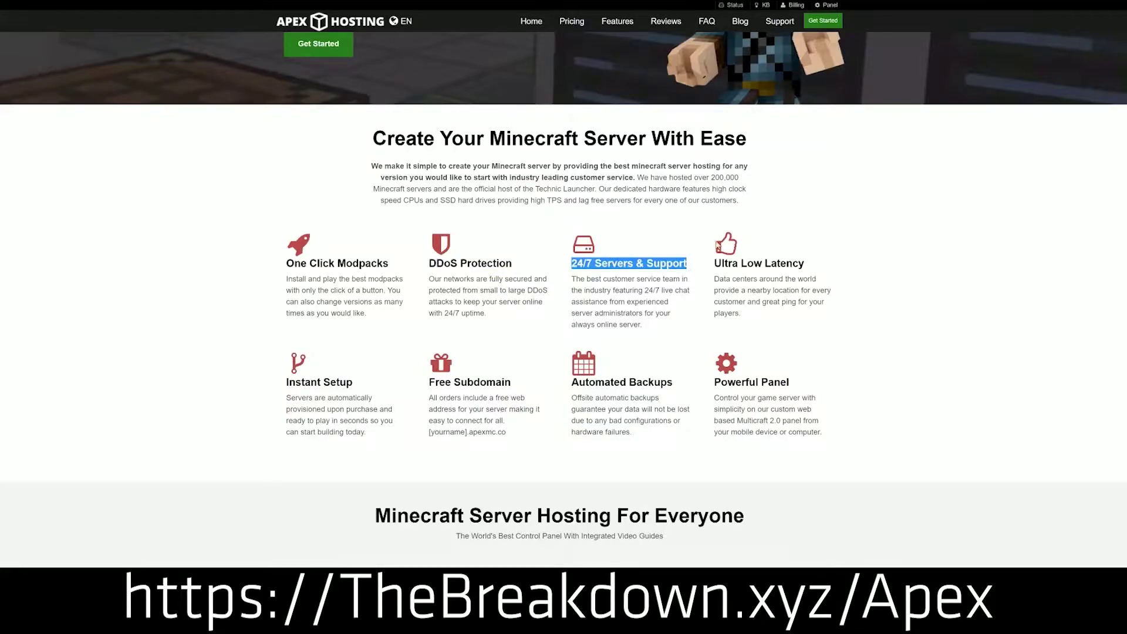
{"action": "left_click_drag", "start_coordinate": [570, 384], "coordinate": [706, 382]}
{"action": "left_click", "coordinate": [544, 385]}
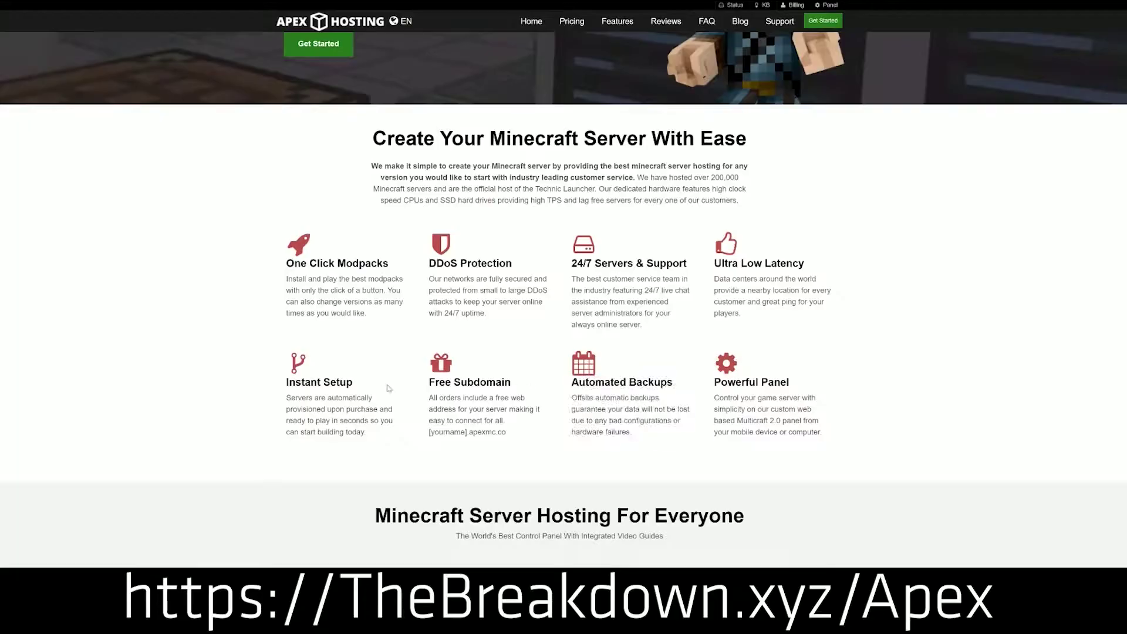
{"action": "left_click_drag", "start_coordinate": [367, 433], "coordinate": [286, 382]}
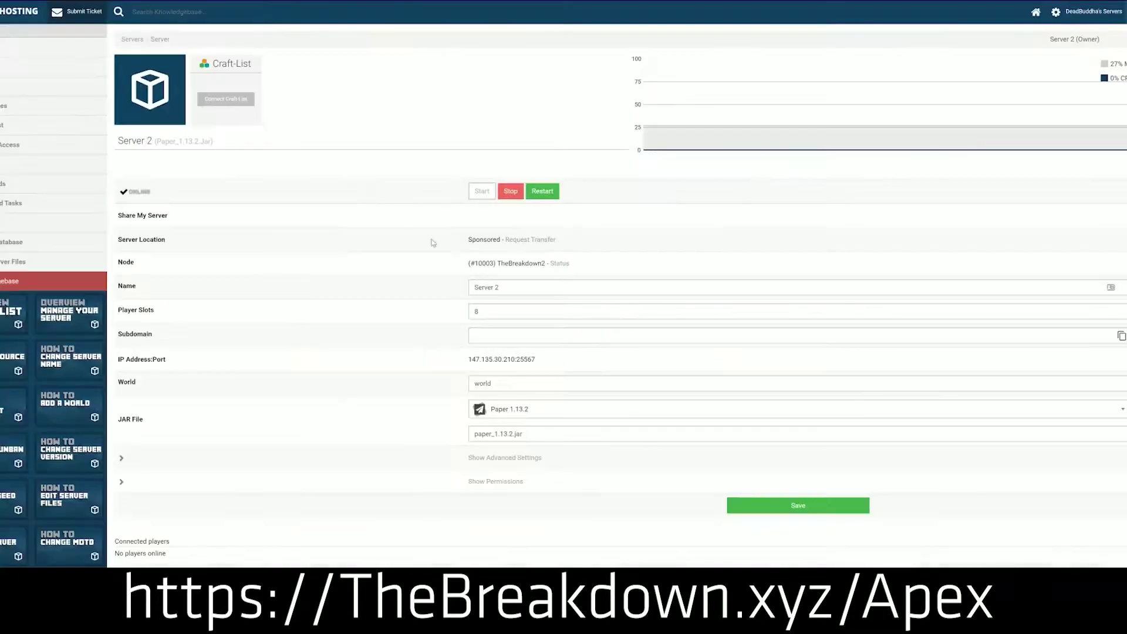
Step: Browse the server versions offered for Server 2's JAR file in the hosting panel
{"action": "left_click", "coordinate": [531, 414]}
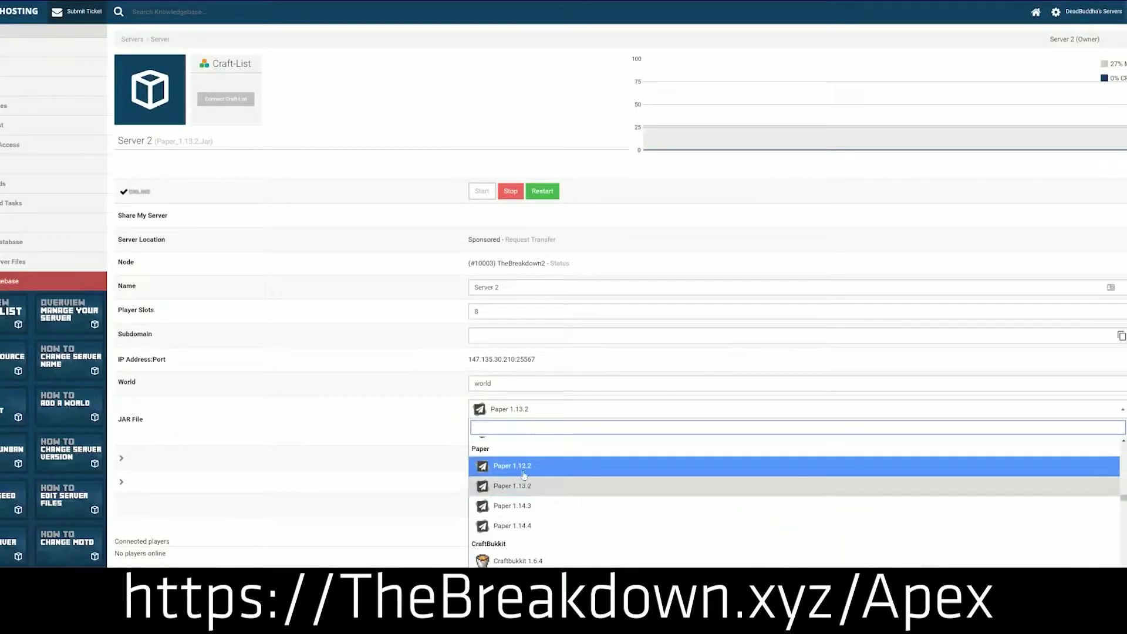
{"action": "scroll", "coordinate": [528, 470], "scroll_direction": "down", "scroll_amount": 5}
{"action": "scroll", "coordinate": [524, 511], "scroll_direction": "up", "scroll_amount": 5}
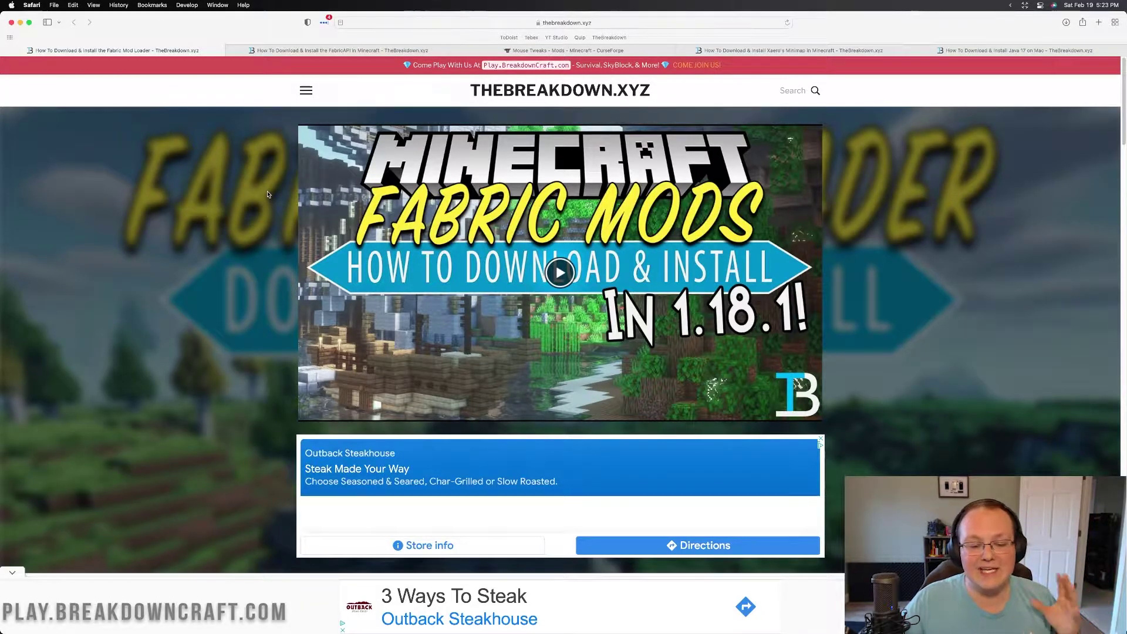
Step: Download the universal JAR Fabric installer through the Fabric Mod Loader article, allowing downloads from fabricmc.net
{"action": "scroll", "coordinate": [268, 194], "scroll_direction": "down", "scroll_amount": 8}
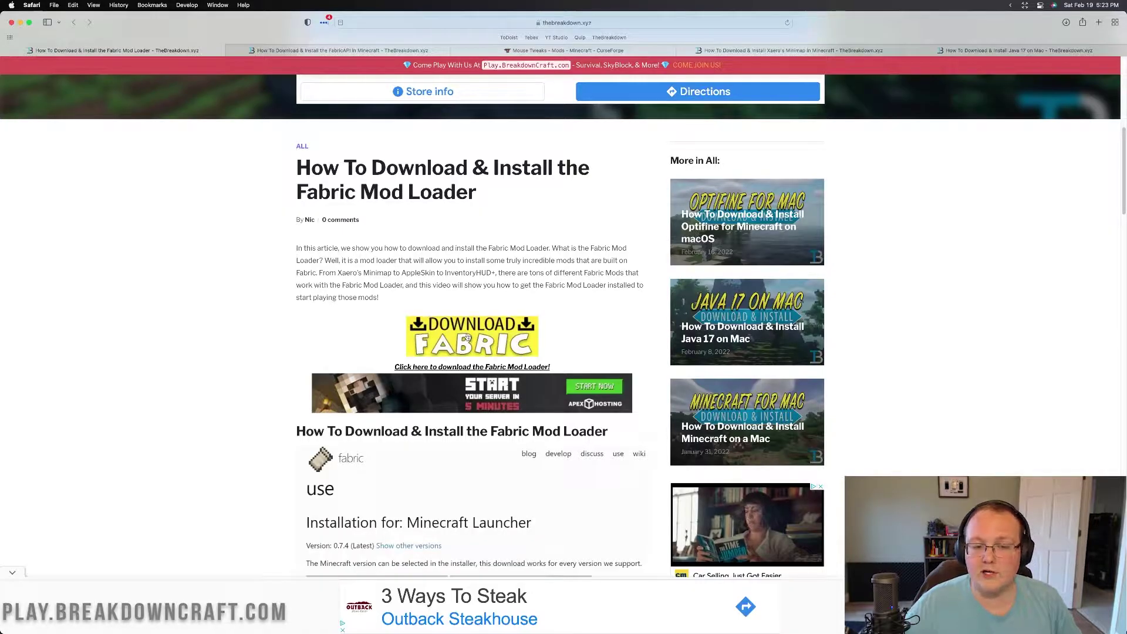
{"action": "left_click", "coordinate": [464, 337]}
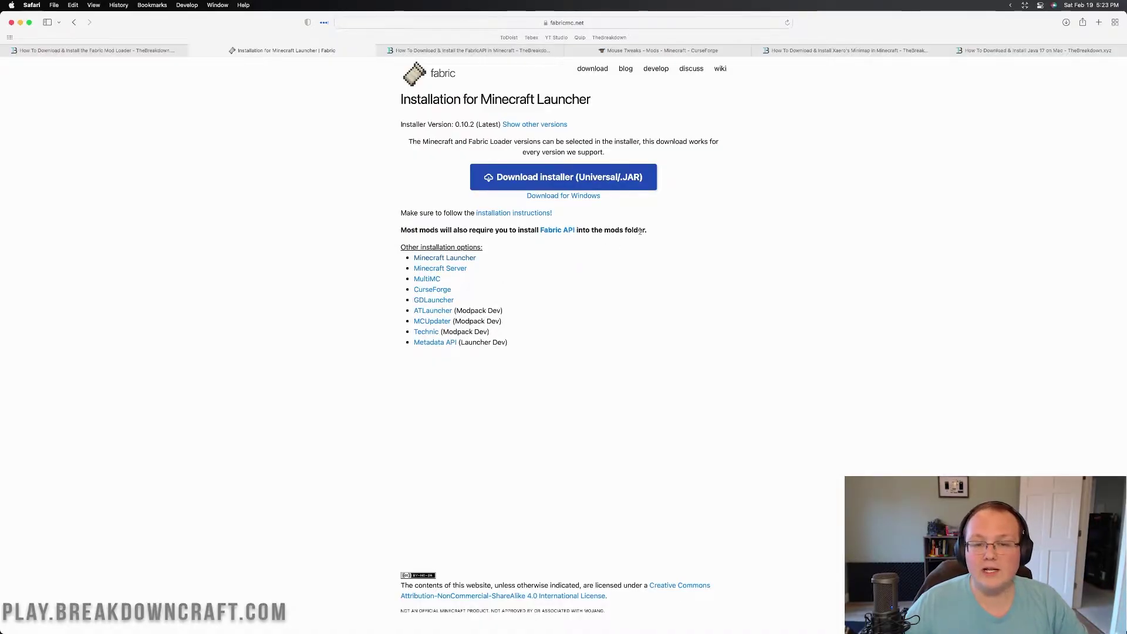
{"action": "left_click", "coordinate": [620, 184]}
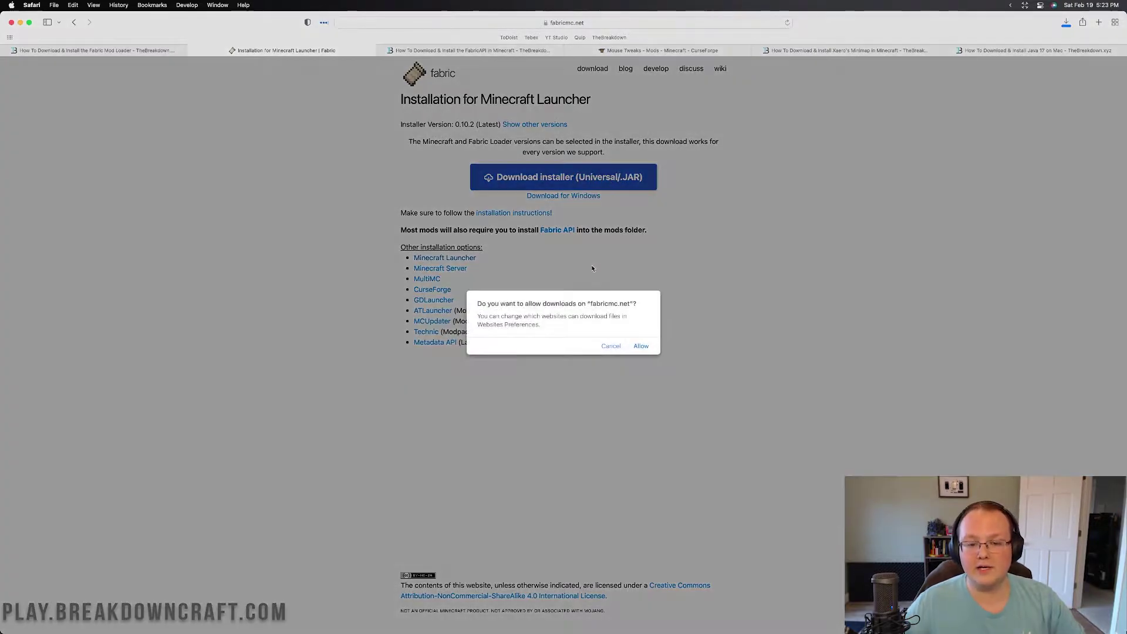
{"action": "left_click", "coordinate": [647, 347]}
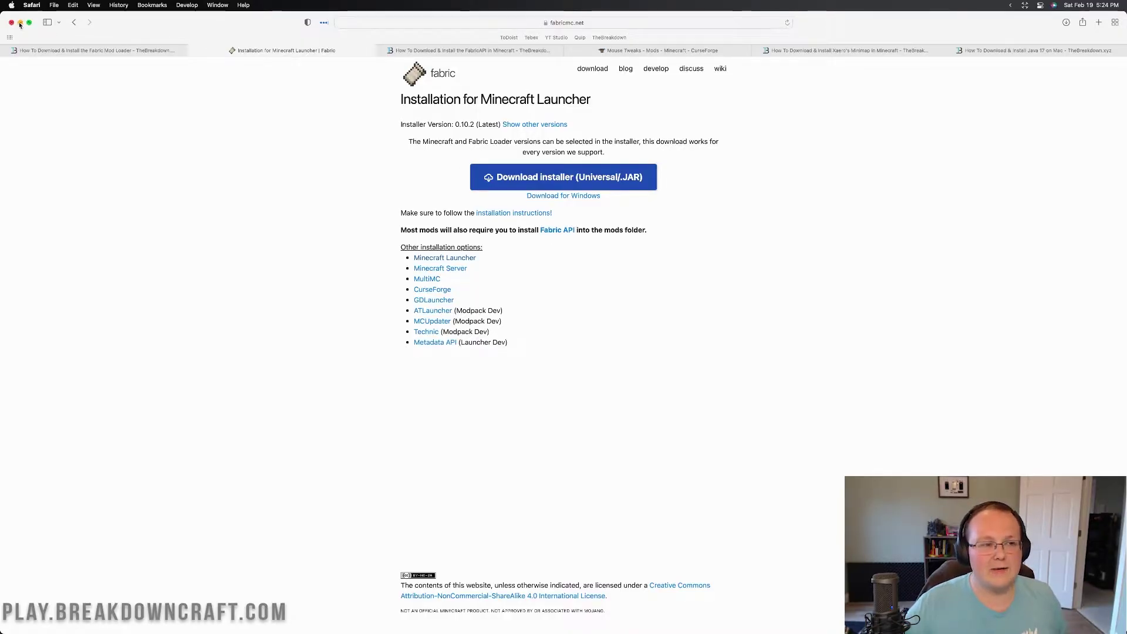
Step: Move the downloaded fabric-installer-0.10.2.jar onto the desktop and try to open it
{"action": "left_click", "coordinate": [436, 54]}
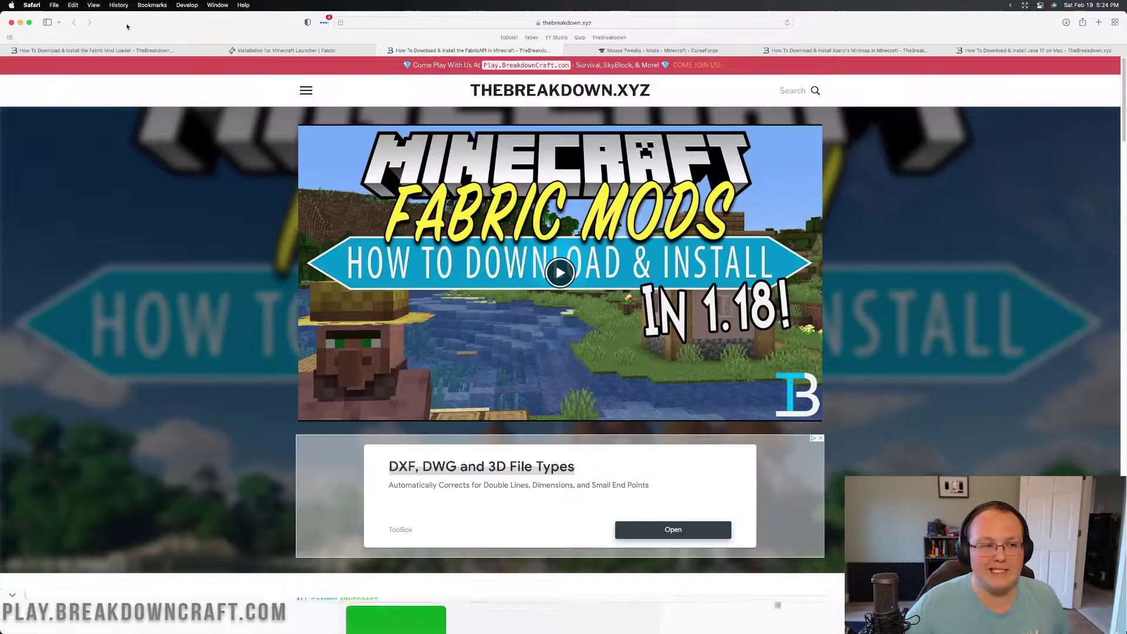
{"action": "left_click", "coordinate": [21, 23]}
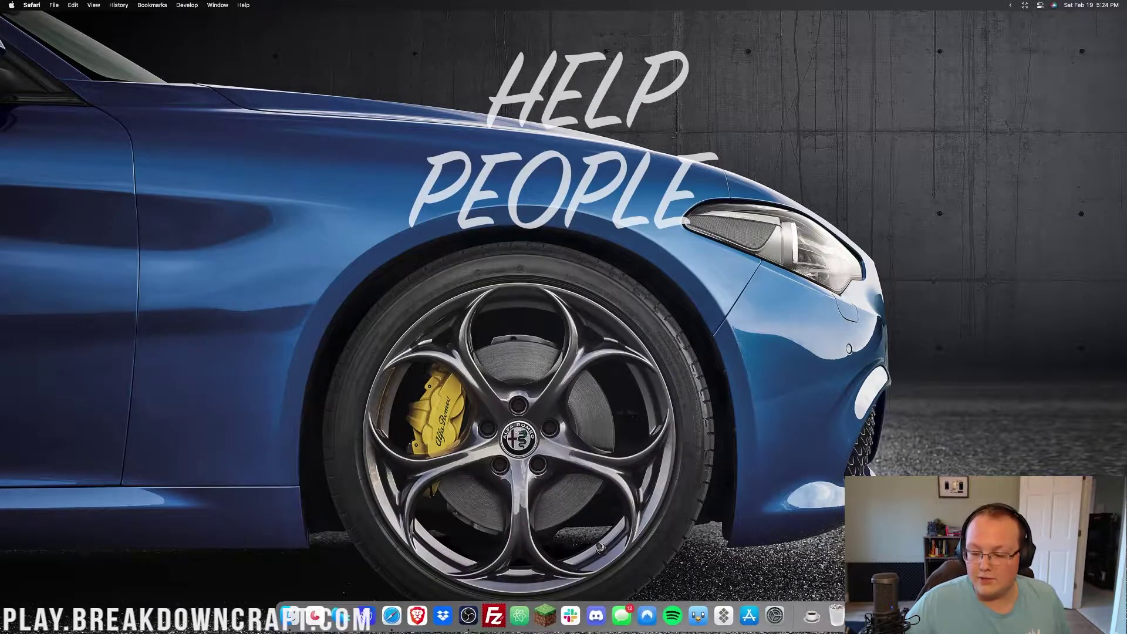
{"action": "left_click", "coordinate": [811, 616]}
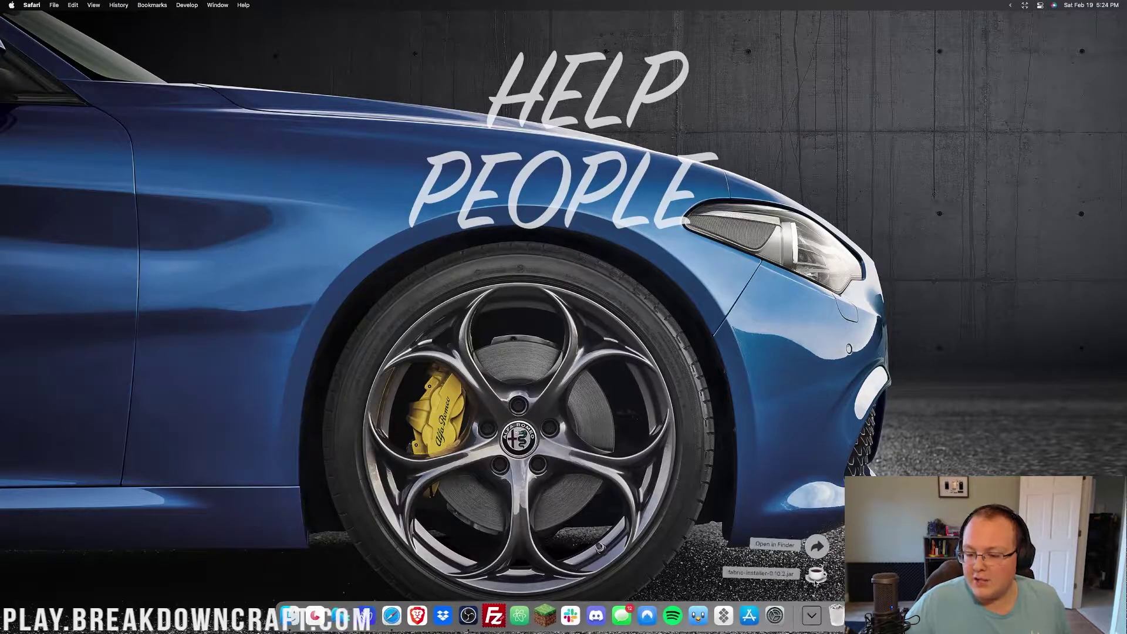
{"action": "left_click", "coordinate": [815, 578]}
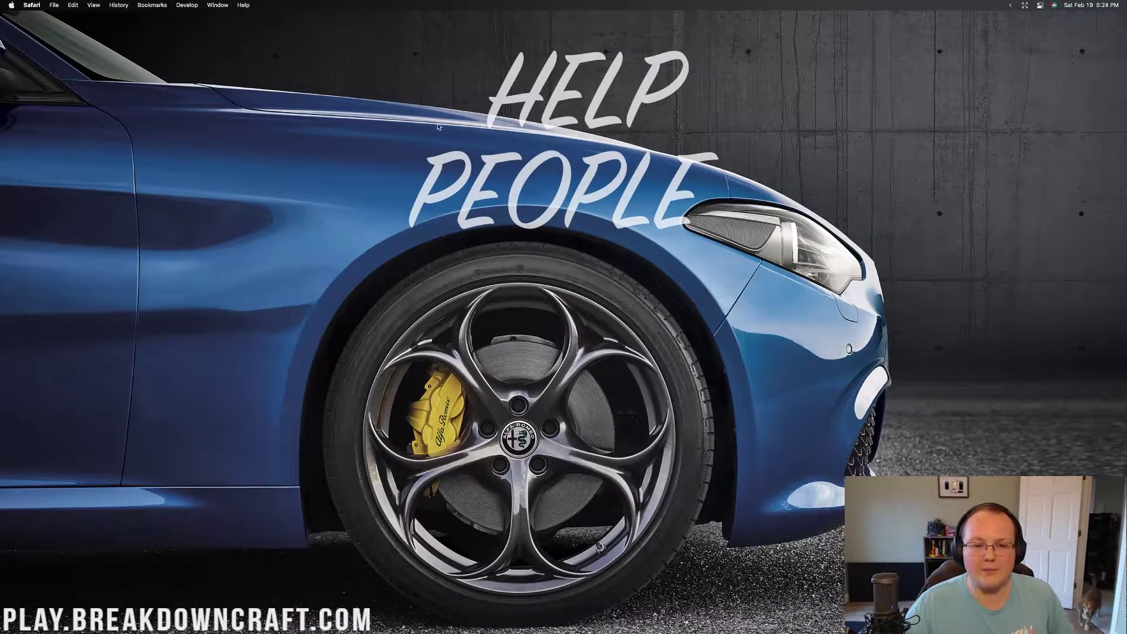
{"action": "left_click_drag", "start_coordinate": [449, 117], "coordinate": [461, 117]}
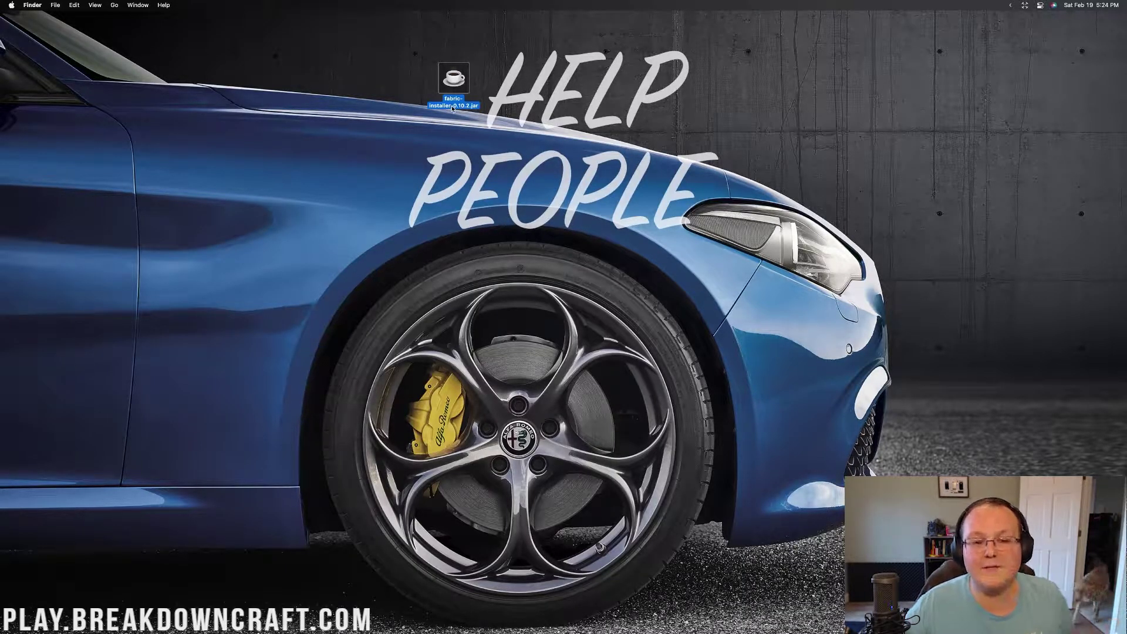
{"action": "double_click", "coordinate": [452, 107]}
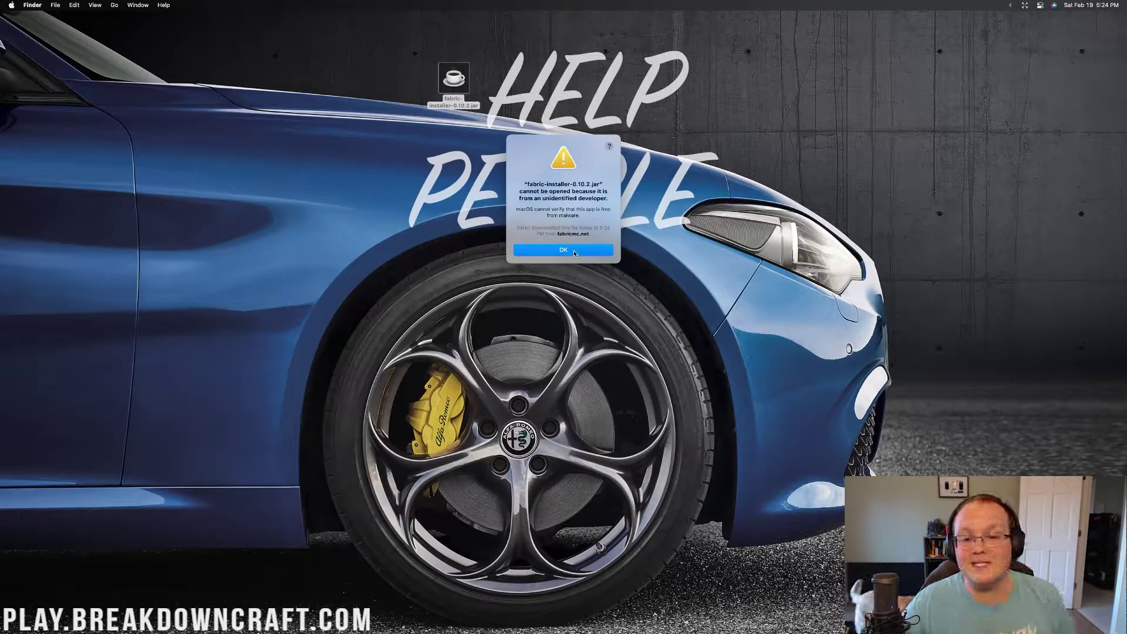
{"action": "left_click", "coordinate": [574, 251]}
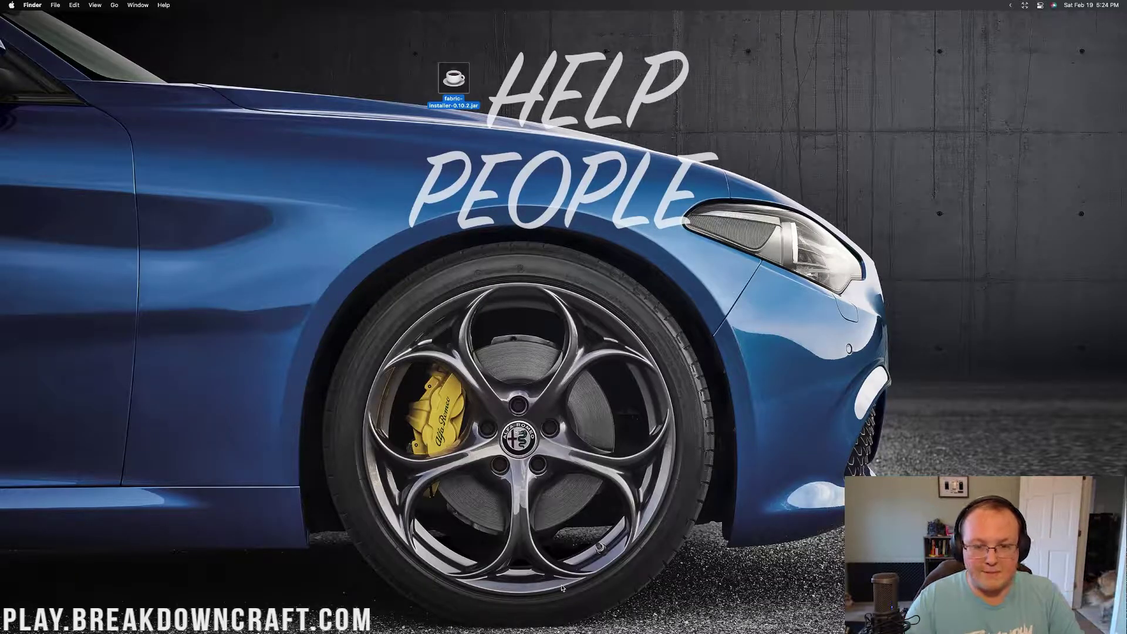
Step: Override the macOS block on fabric-installer-0.10.2.jar in the general Security & Privacy preferences, open it anyway and close System Preferences
{"action": "key", "text": "super+space"}
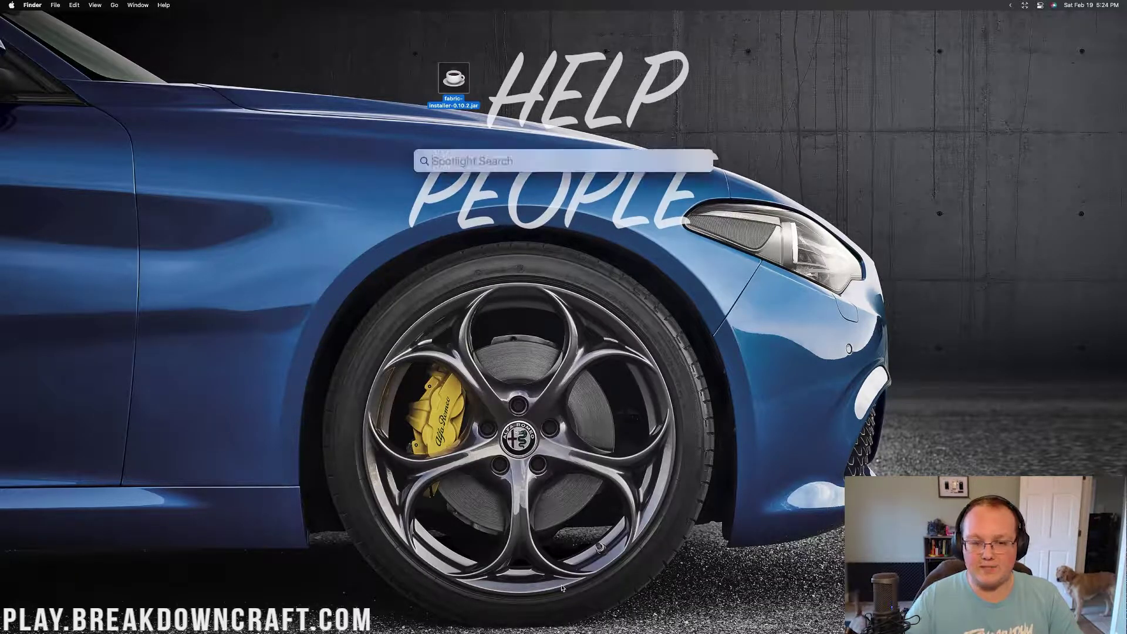
{"action": "type", "text": "sys"}
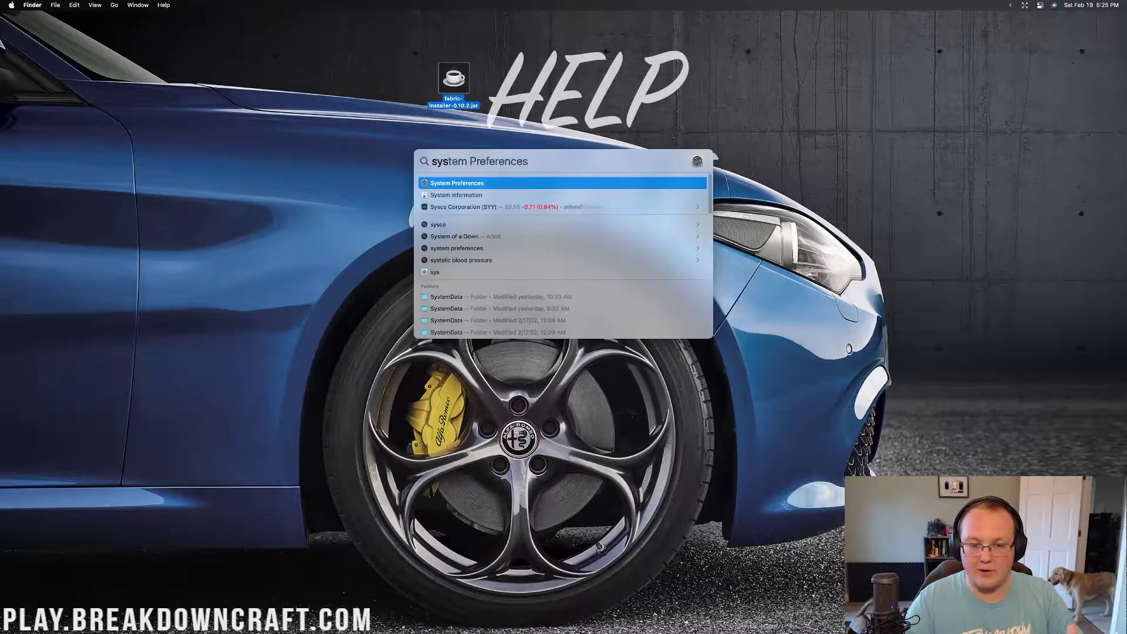
{"action": "key", "text": "Return"}
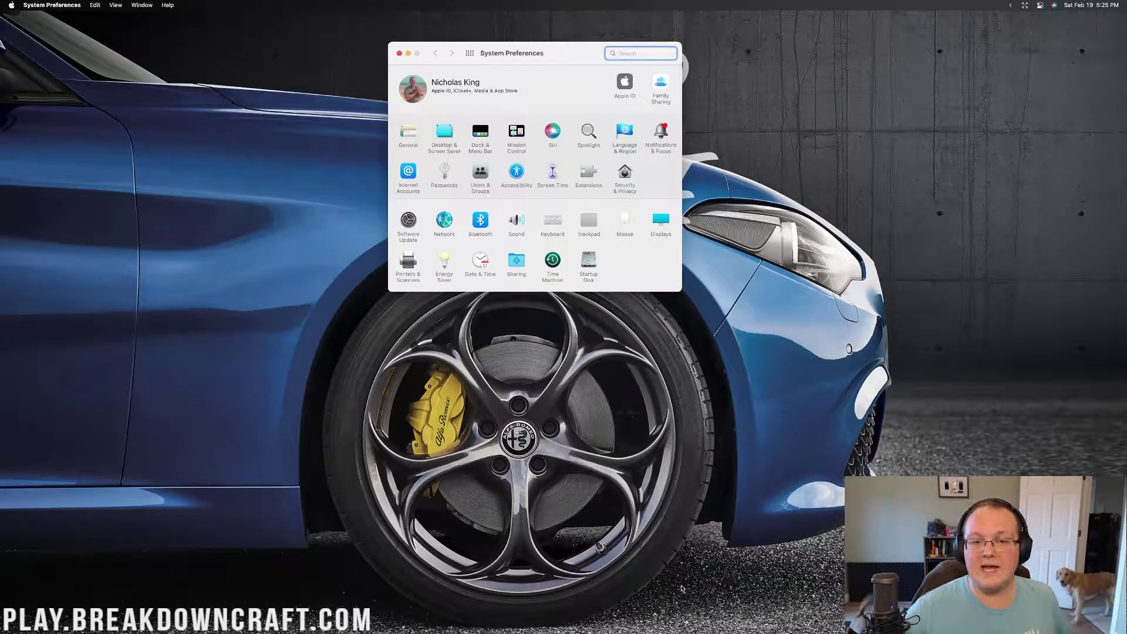
{"action": "left_click", "coordinate": [624, 185]}
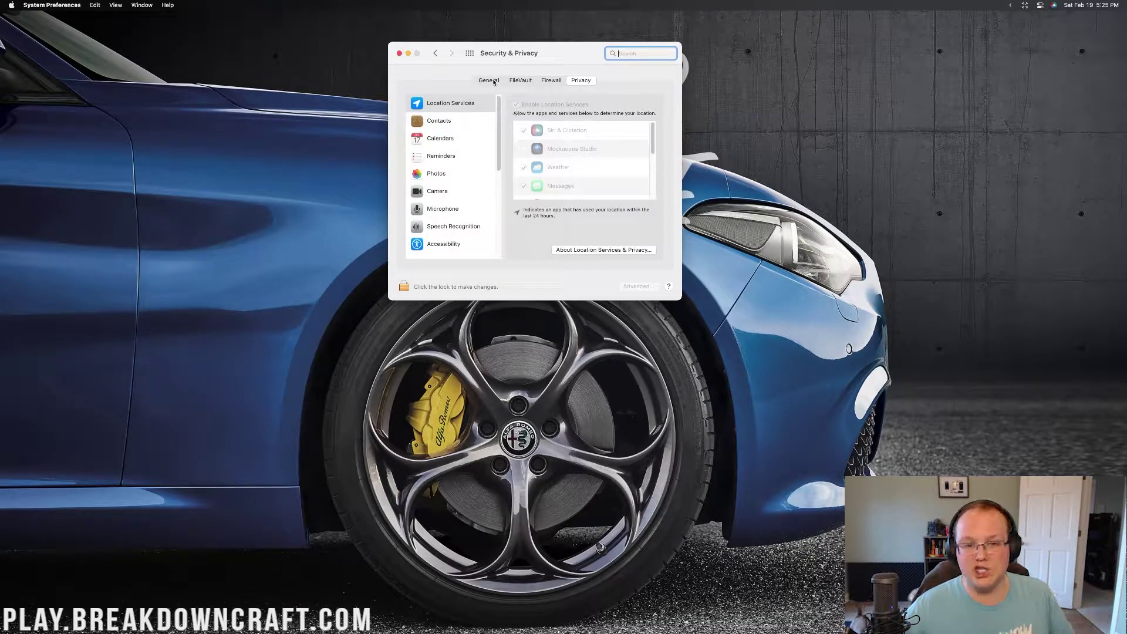
{"action": "left_click", "coordinate": [489, 81]}
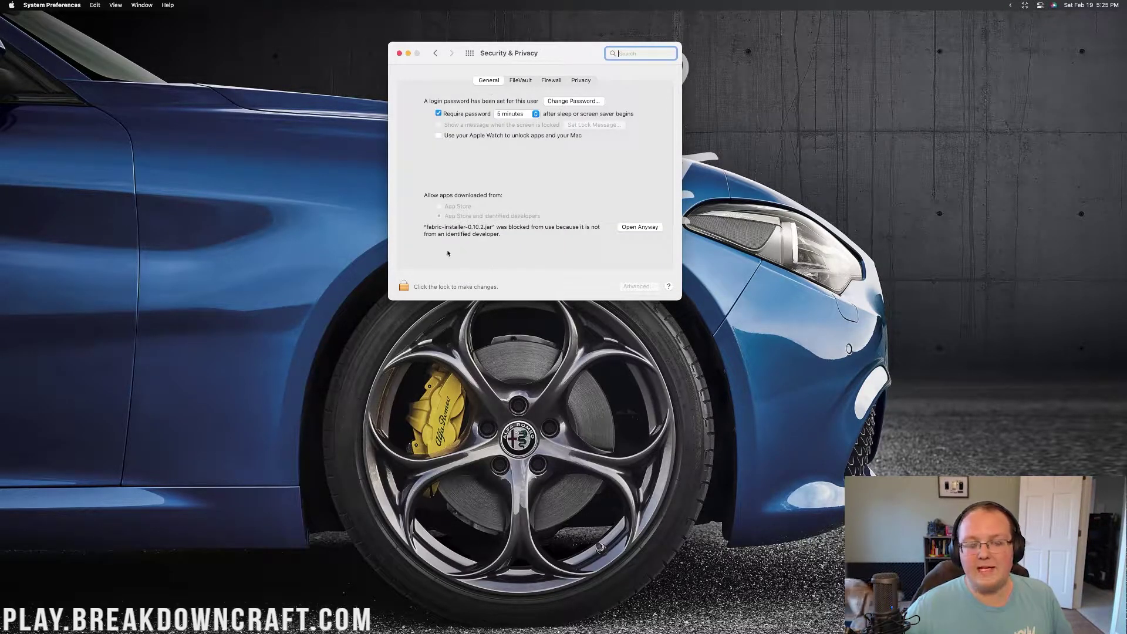
{"action": "left_click", "coordinate": [625, 227]}
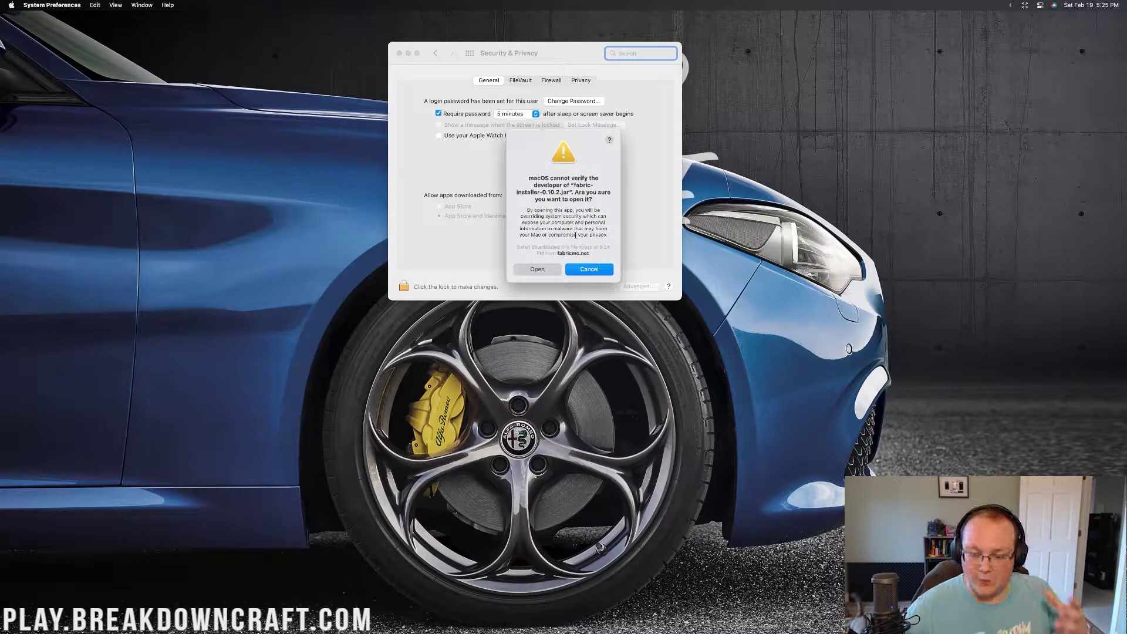
{"action": "left_click", "coordinate": [538, 269]}
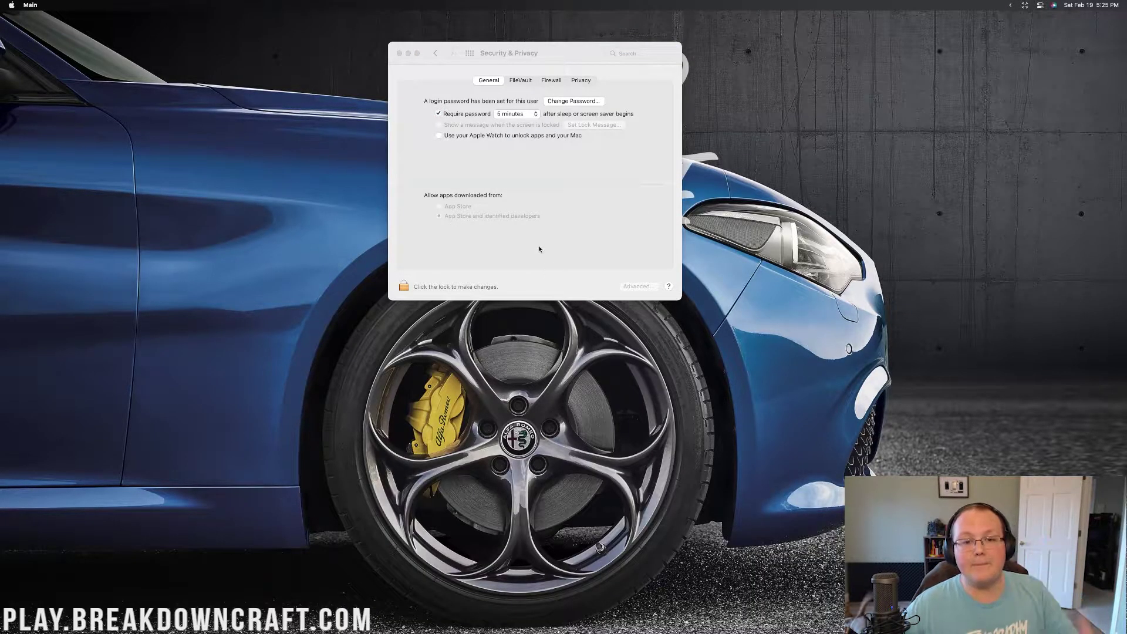
{"action": "left_click", "coordinate": [400, 54]}
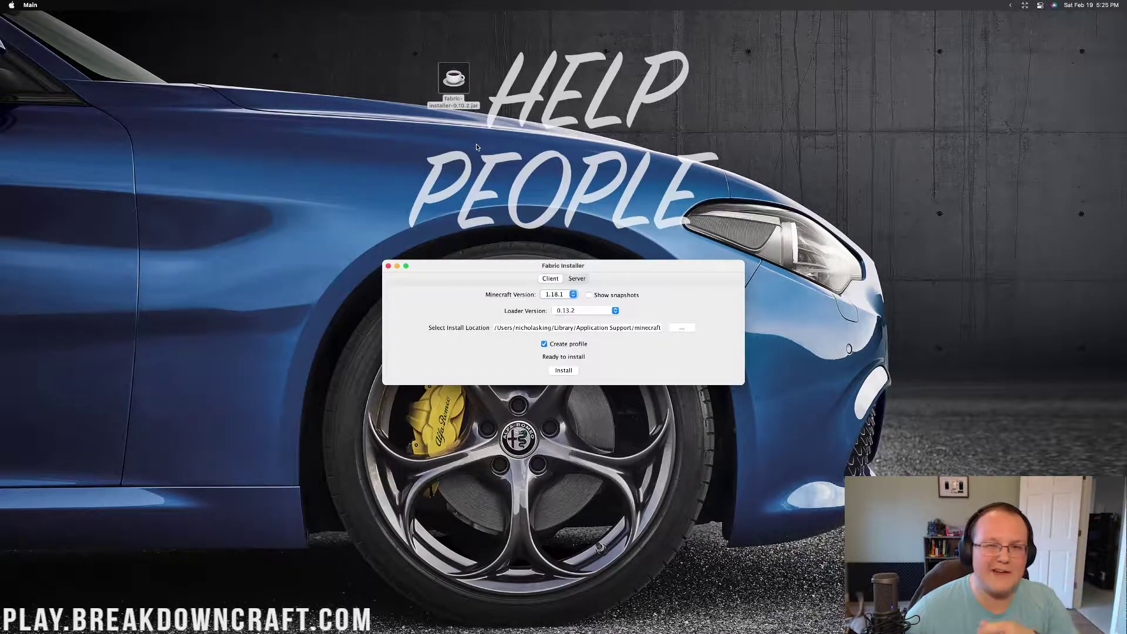
Step: Look through the article on downloading and installing Java 17 on Mac in Safari, then return to the Fabric Installer
{"action": "mouse_move", "coordinate": [531, 631]}
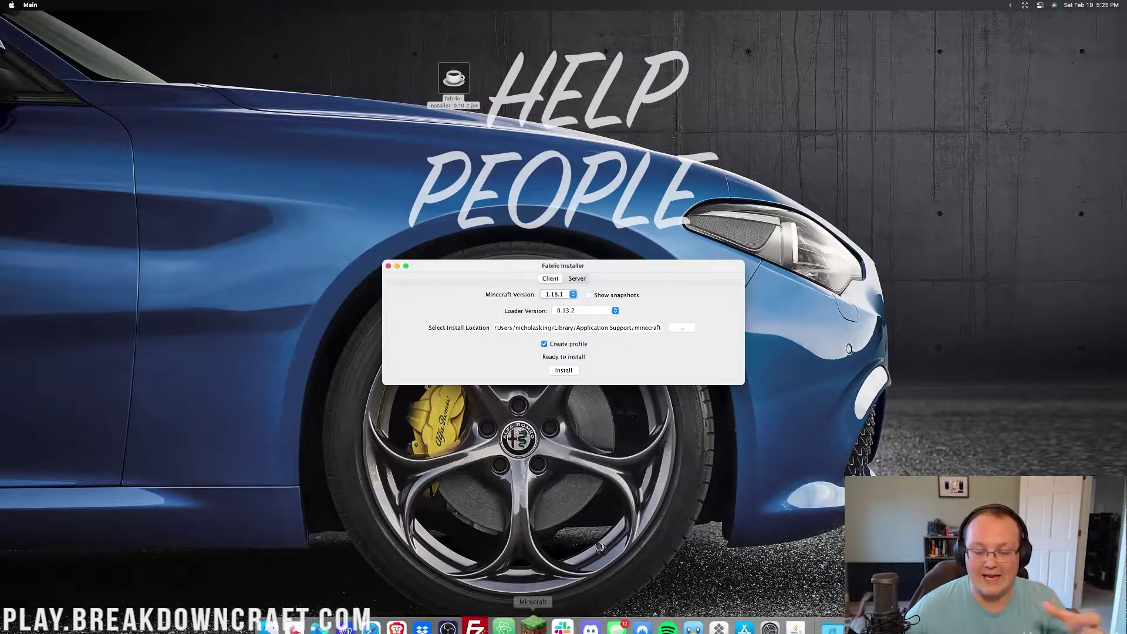
{"action": "left_click", "coordinate": [385, 617]}
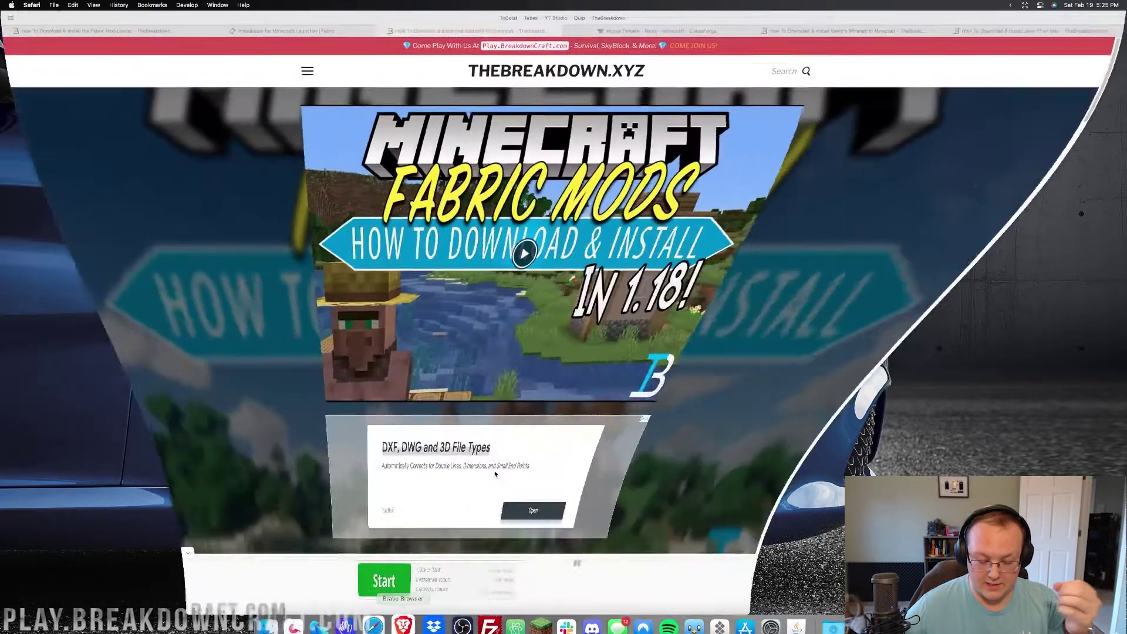
{"action": "left_click", "coordinate": [971, 51]}
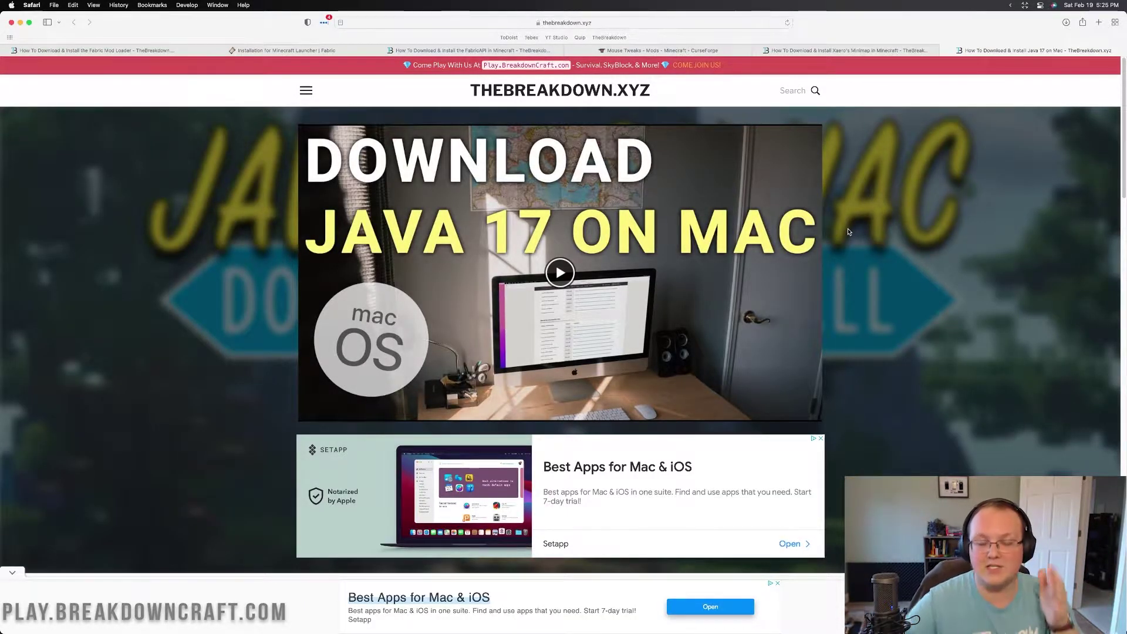
{"action": "scroll", "coordinate": [675, 317], "scroll_direction": "down", "scroll_amount": 15}
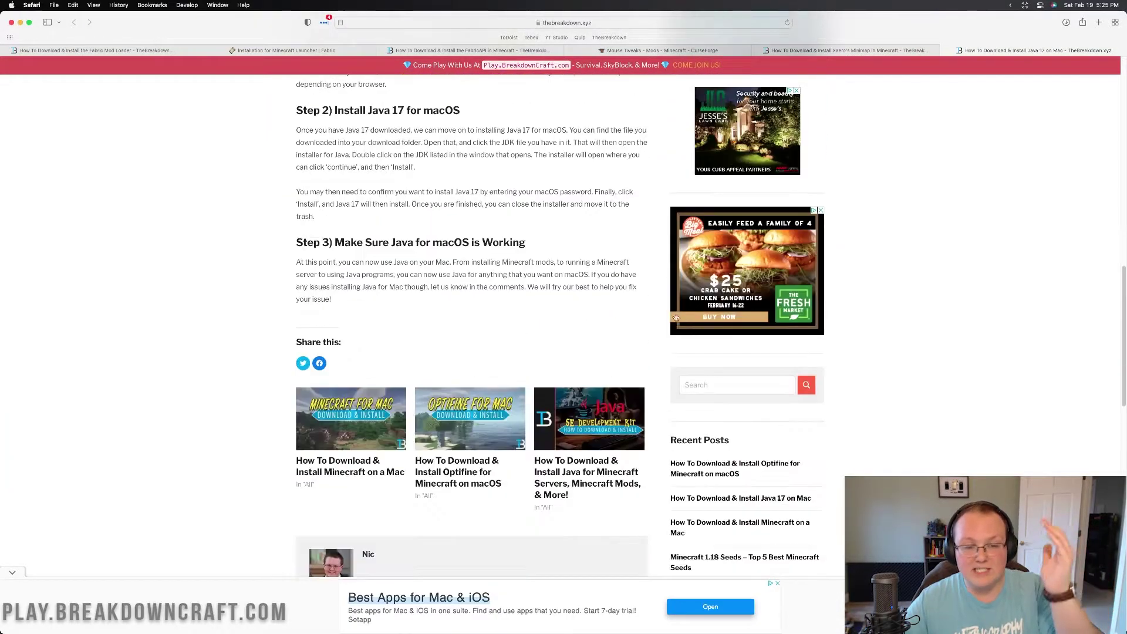
{"action": "scroll", "coordinate": [675, 317], "scroll_direction": "up", "scroll_amount": 15}
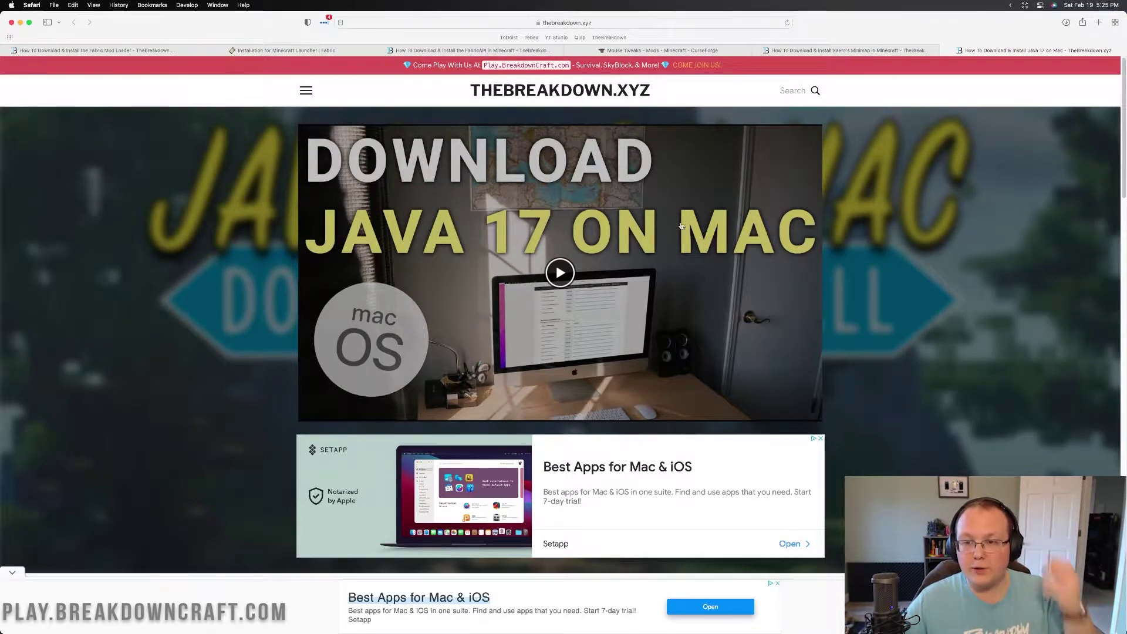
{"action": "left_click", "coordinate": [402, 50]}
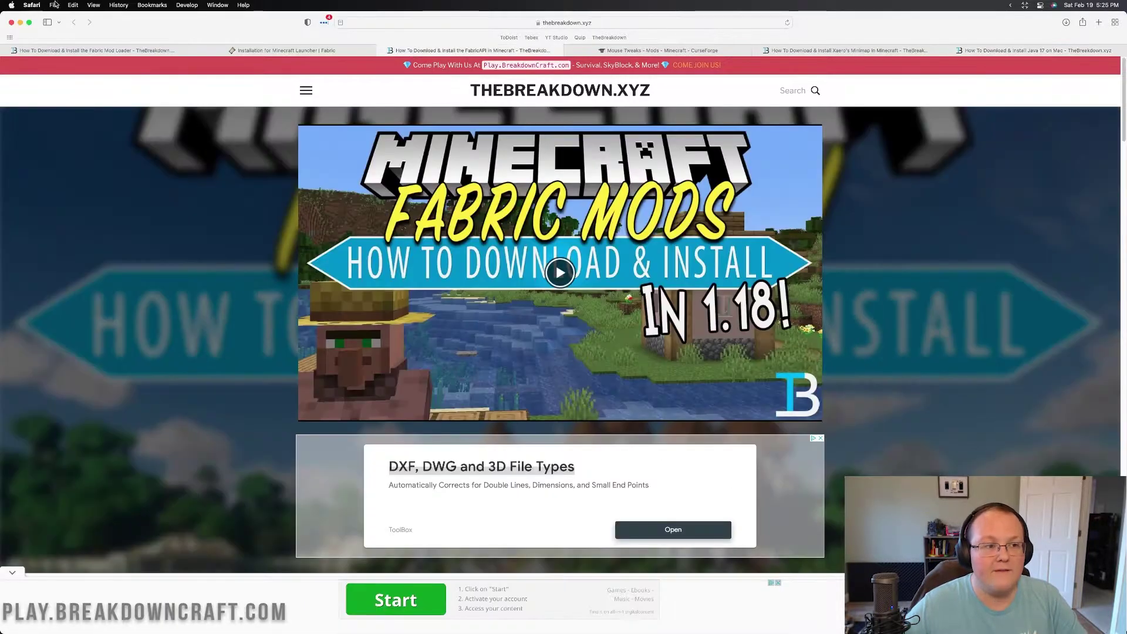
{"action": "left_click", "coordinate": [20, 22]}
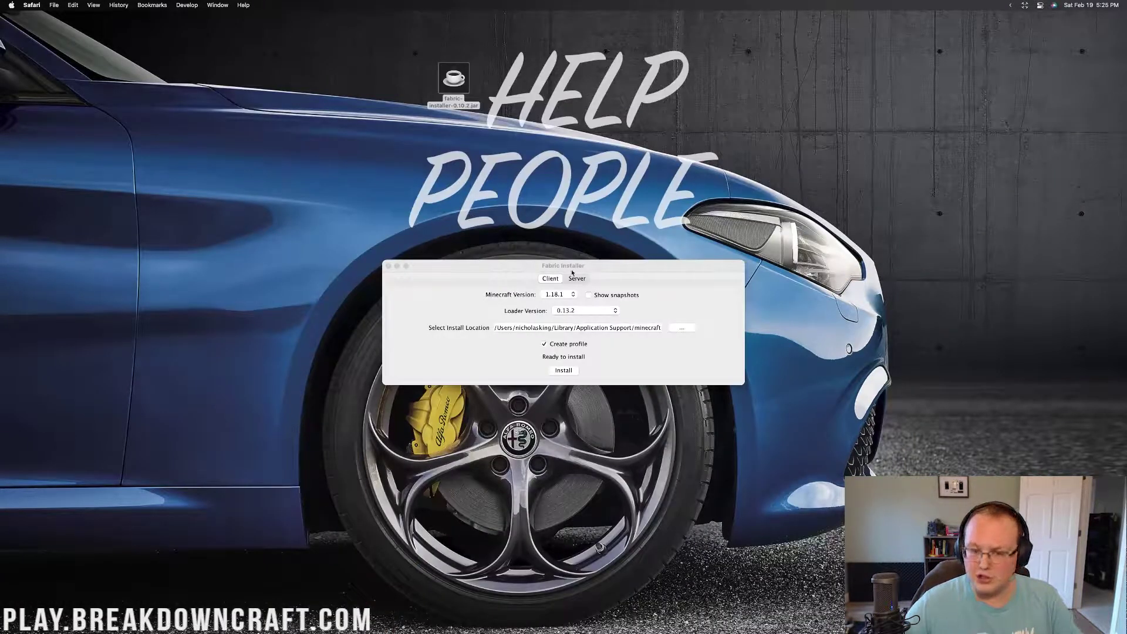
Step: Install the Fabric client for Minecraft version 1.18.1 with loader version 0.13.2
{"action": "left_click", "coordinate": [576, 295]}
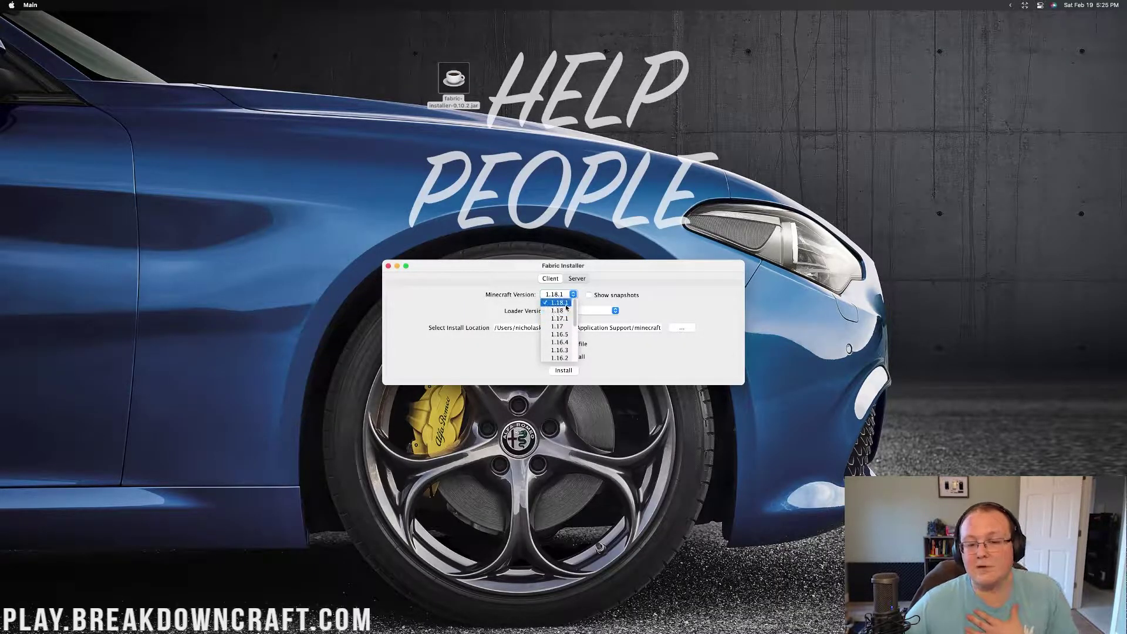
{"action": "left_click", "coordinate": [565, 305]}
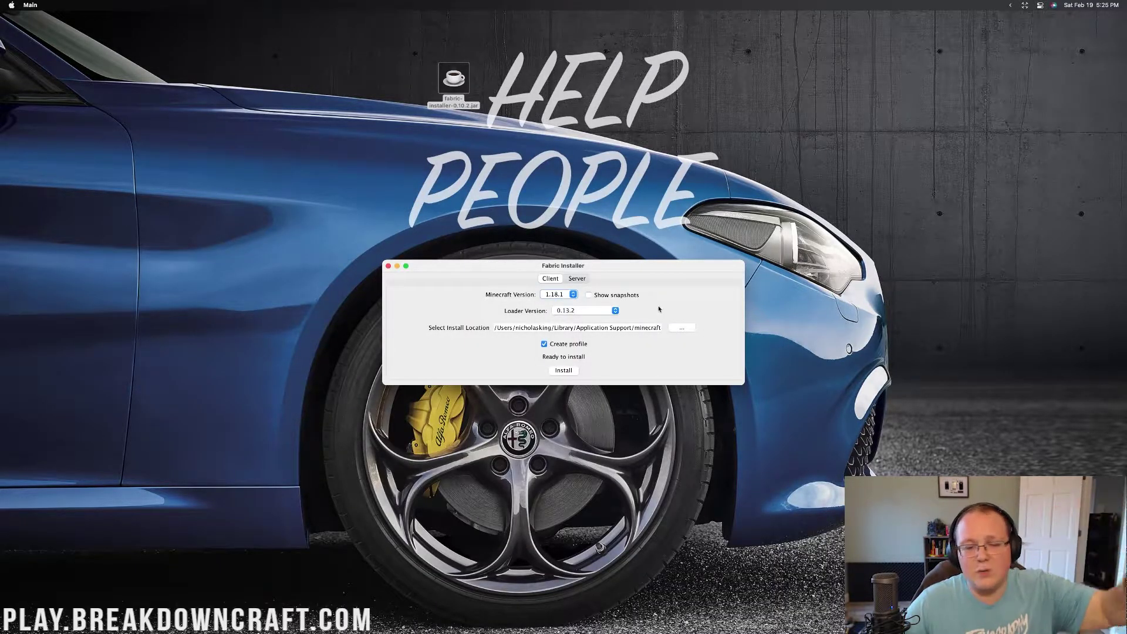
{"action": "left_click", "coordinate": [561, 371]}
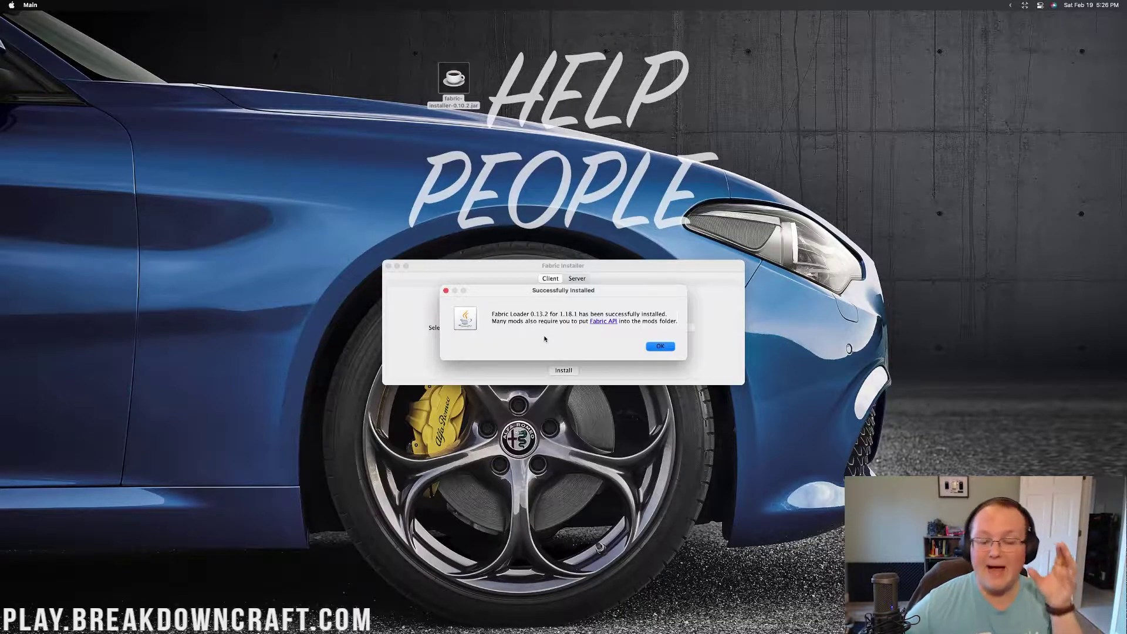
Step: Dismiss the installation message, quit the Fabric Installer and move fabric-installer-0.10.2.jar from the desktop to the Trash
{"action": "left_click", "coordinate": [658, 347]}
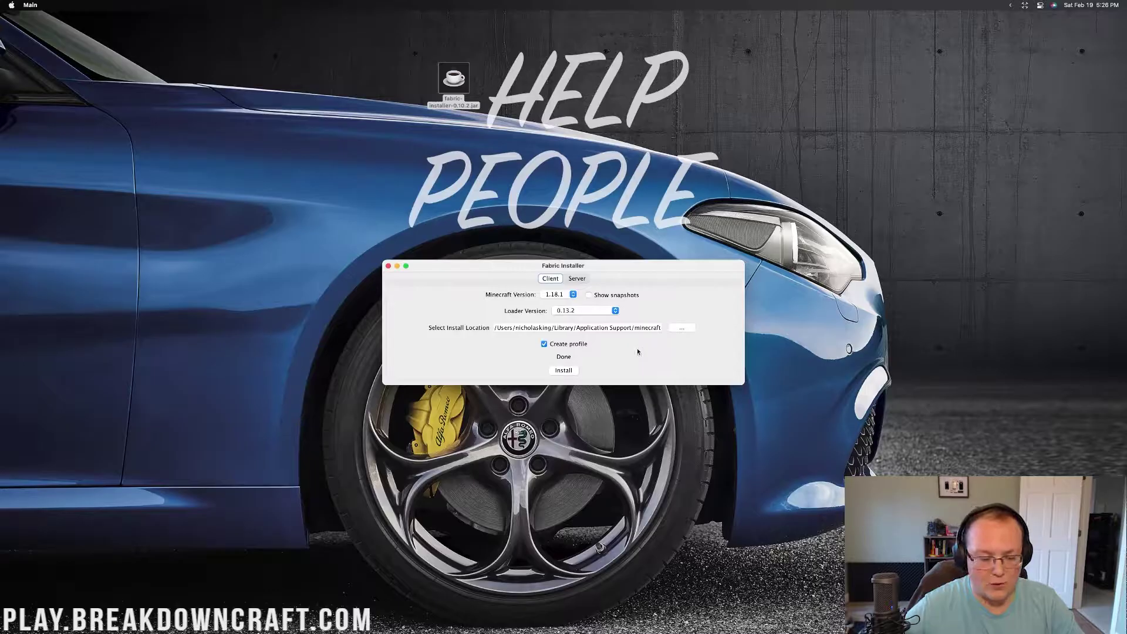
{"action": "key", "text": "super+q"}
{"action": "left_click_drag", "start_coordinate": [467, 103], "coordinate": [475, 120]}
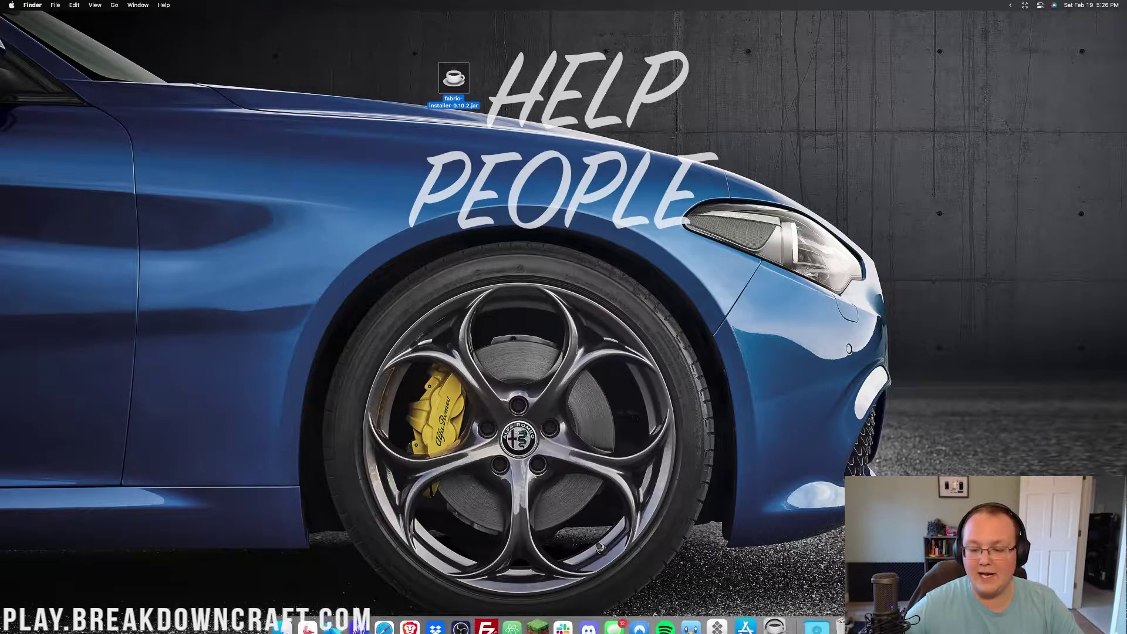
{"action": "left_click_drag", "start_coordinate": [329, 621], "coordinate": [835, 620]}
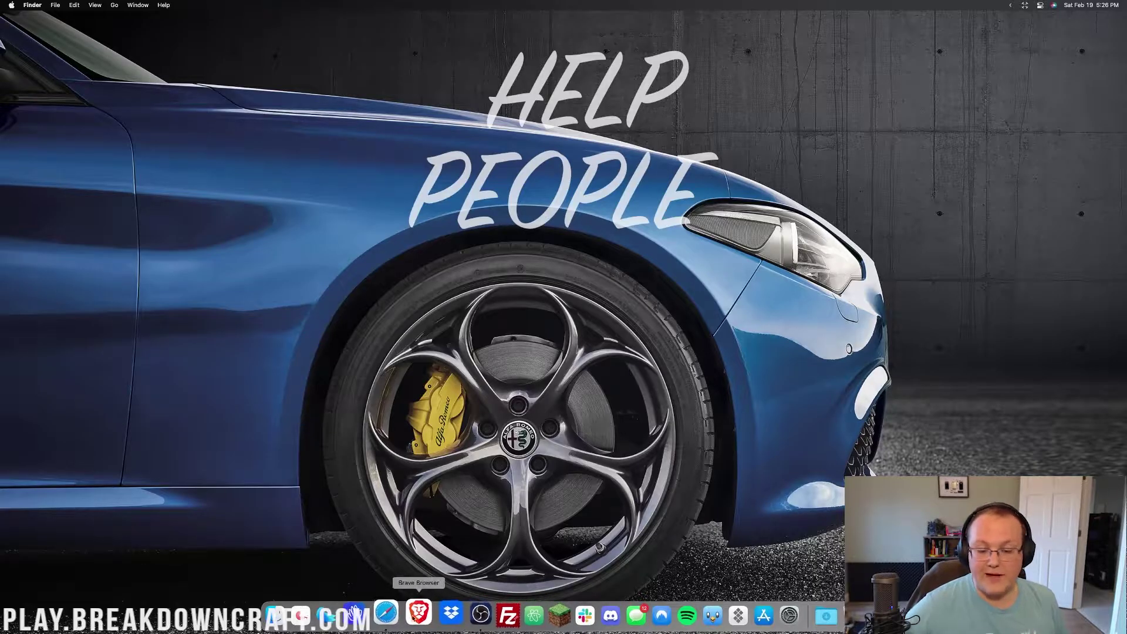
Step: Switch to Safari and download the Minecraft 1.18.1 release of Fabric API from CurseForge, reached through the FabricAPI article
{"action": "left_click", "coordinate": [386, 613]}
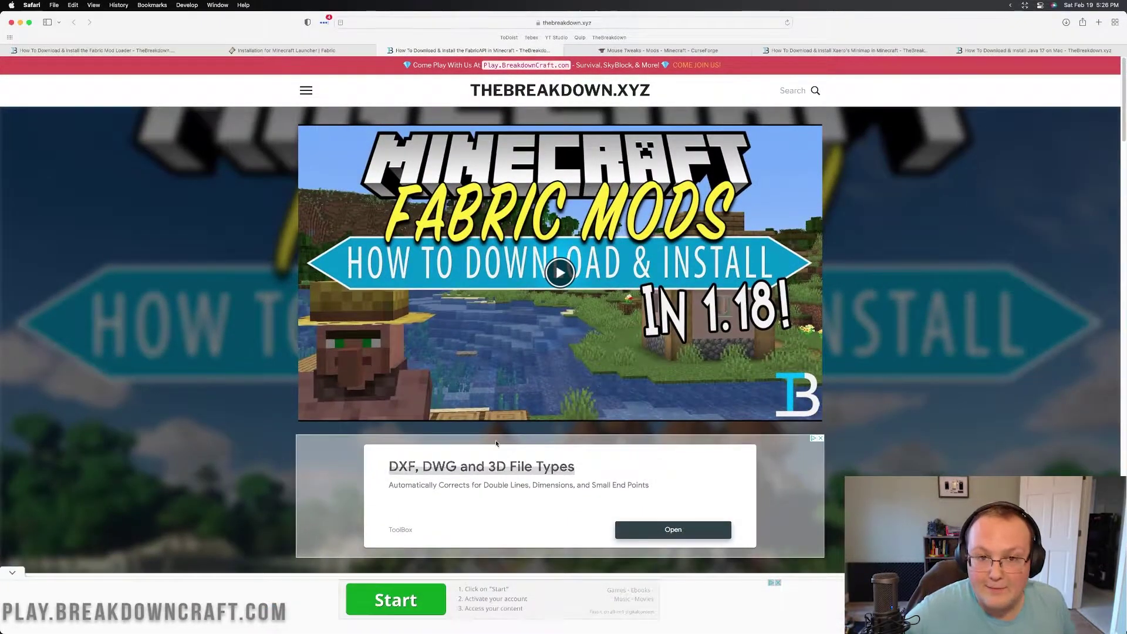
{"action": "scroll", "coordinate": [548, 405], "scroll_direction": "down", "scroll_amount": 6}
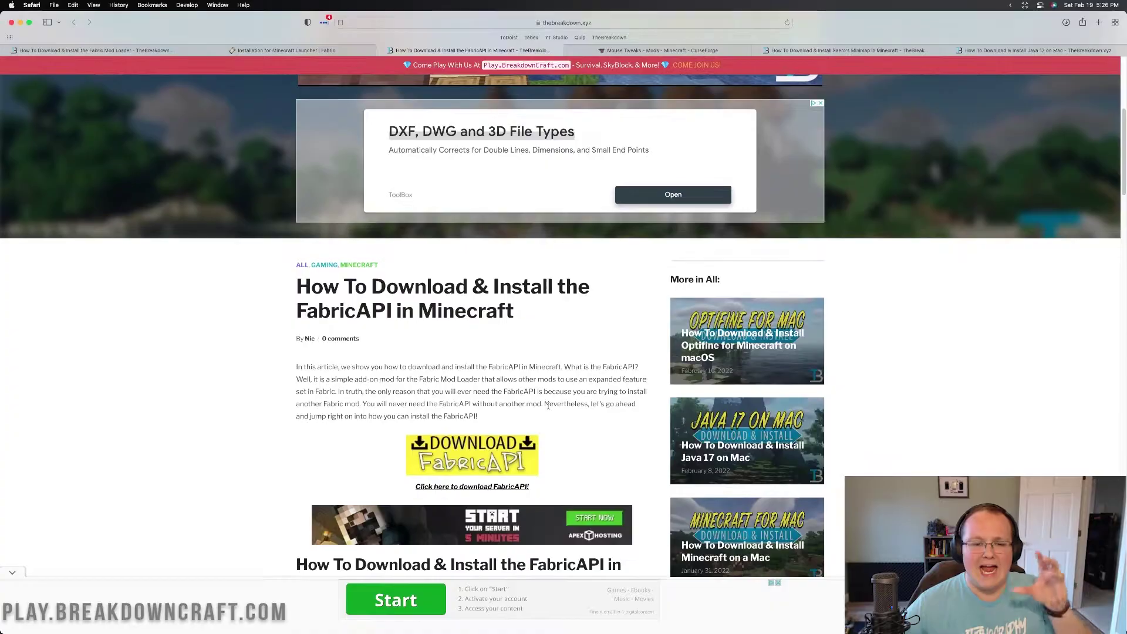
{"action": "scroll", "coordinate": [548, 405], "scroll_direction": "down", "scroll_amount": 2}
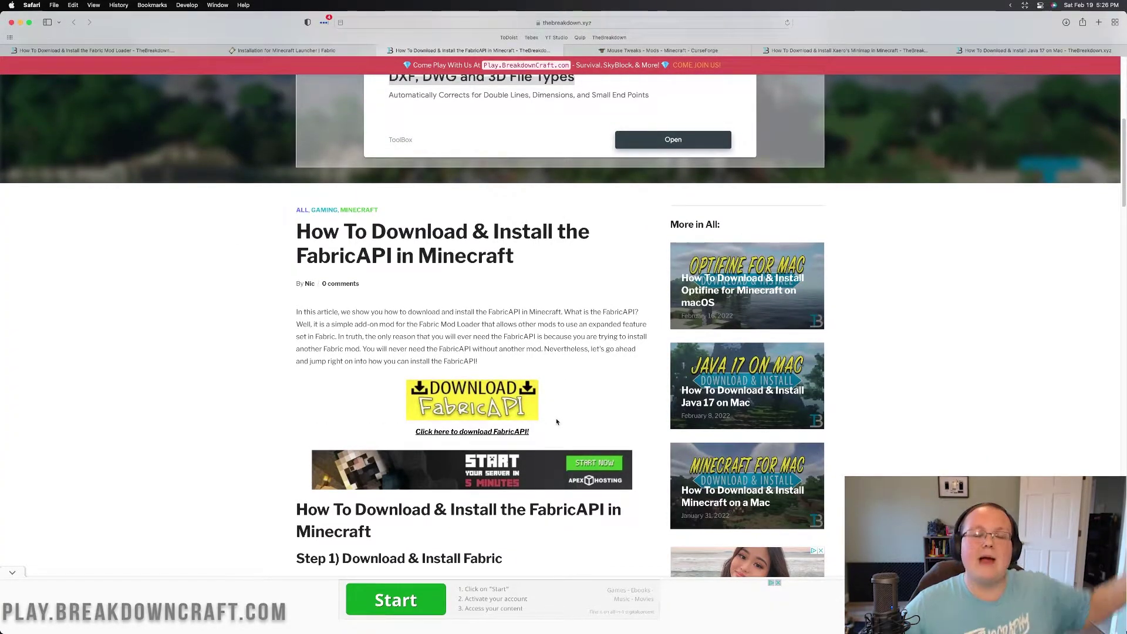
{"action": "scroll", "coordinate": [555, 417], "scroll_direction": "down", "scroll_amount": 1}
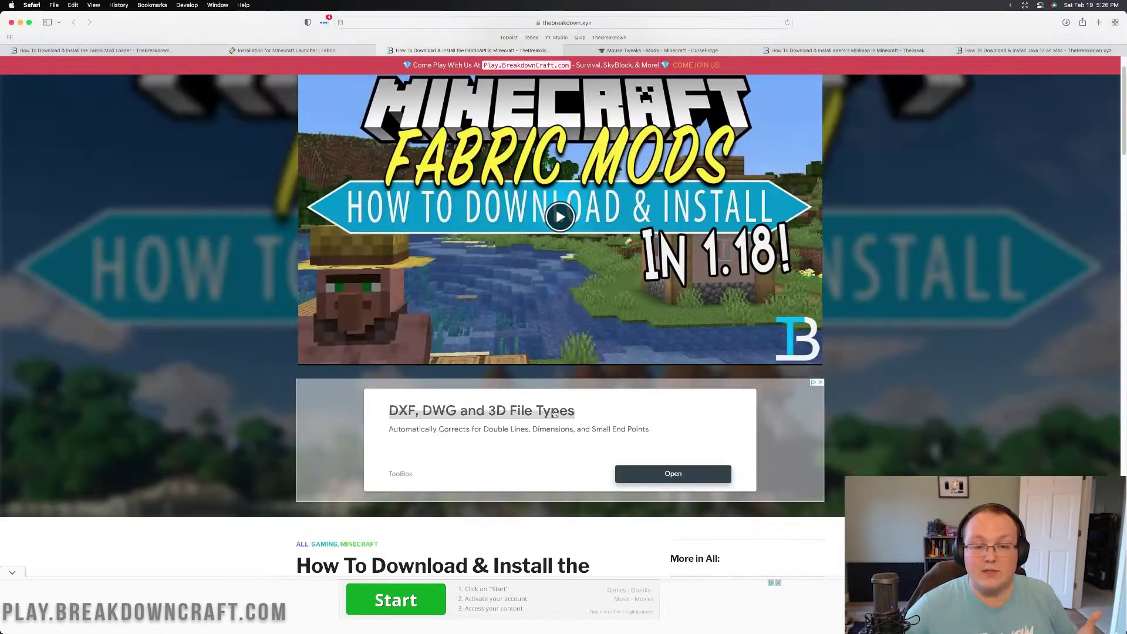
{"action": "scroll", "coordinate": [433, 226], "scroll_direction": "down", "scroll_amount": 9}
{"action": "left_click", "coordinate": [433, 226]}
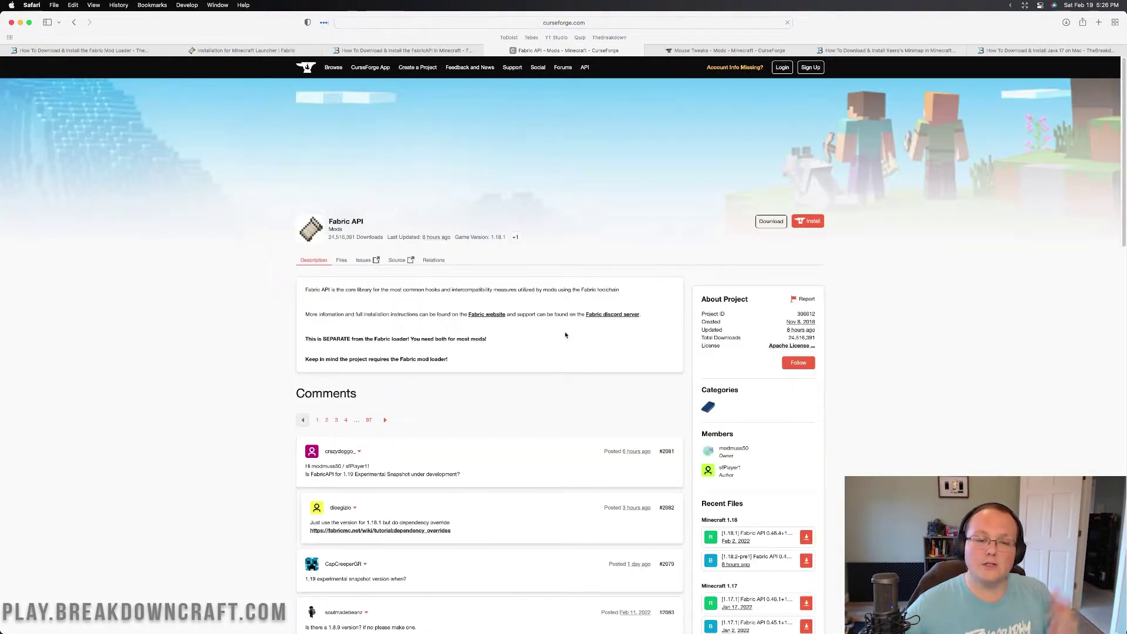
{"action": "scroll", "coordinate": [744, 289], "scroll_direction": "down", "scroll_amount": 6}
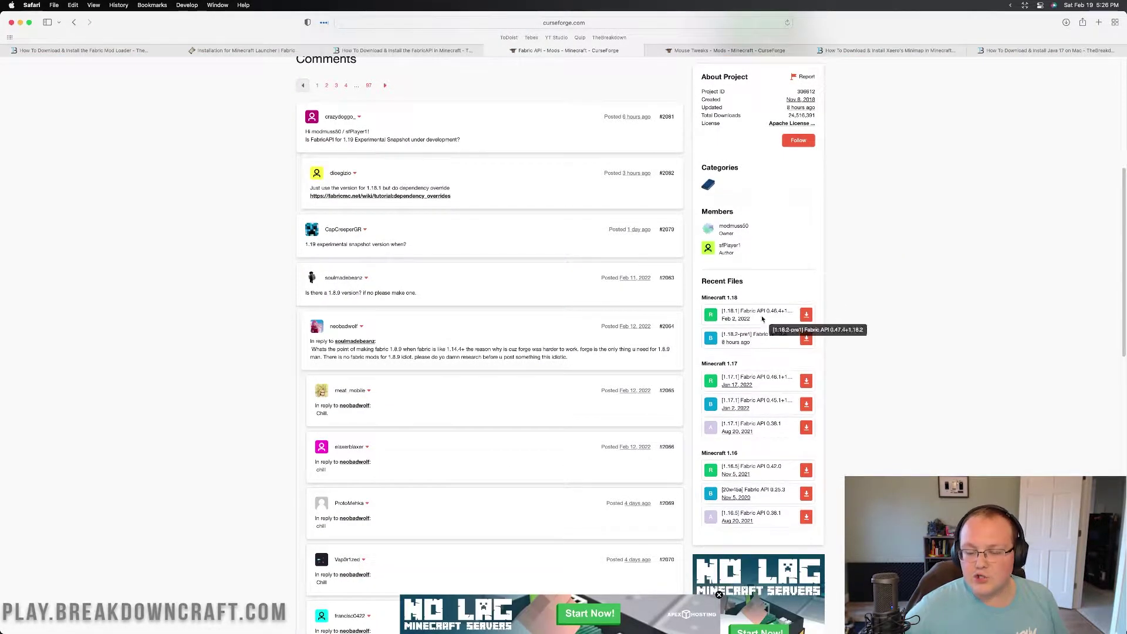
{"action": "left_click", "coordinate": [803, 318]}
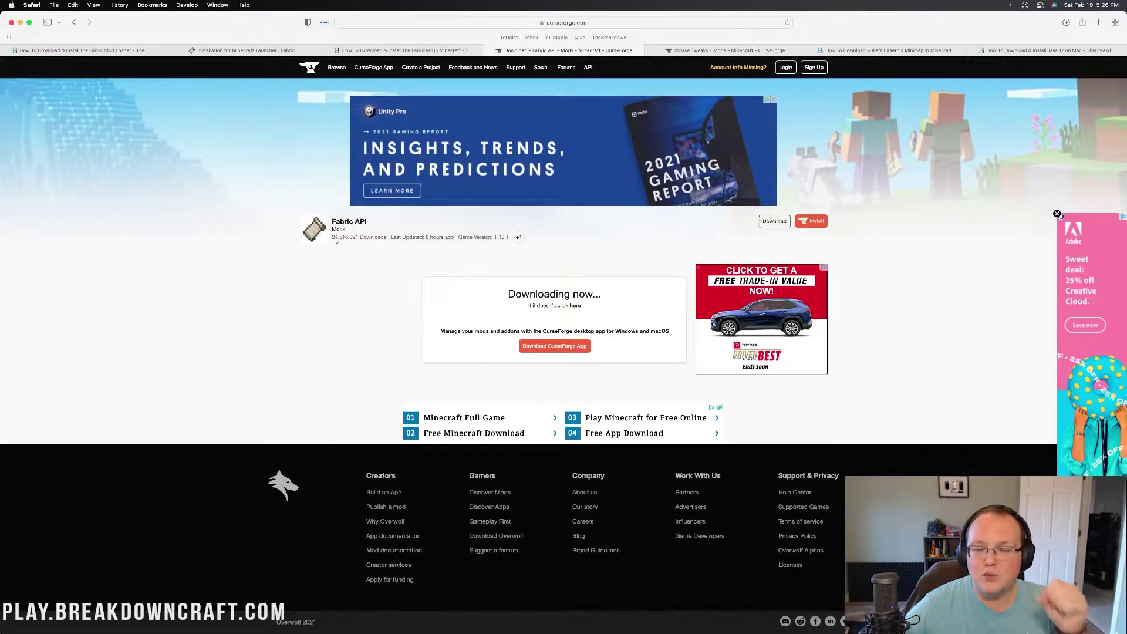
Step: Download the Mouse Tweaks 2.22 Fabric file for Minecraft 1.18 from its CurseForge page
{"action": "left_click", "coordinate": [724, 51]}
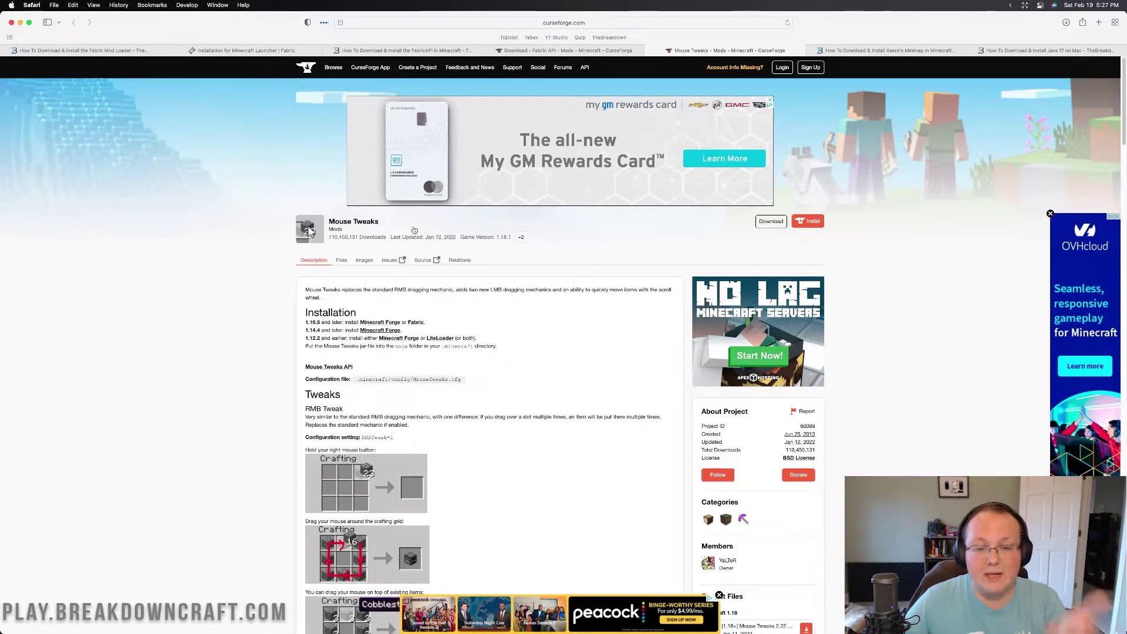
{"action": "scroll", "coordinate": [771, 276], "scroll_direction": "down", "scroll_amount": 5}
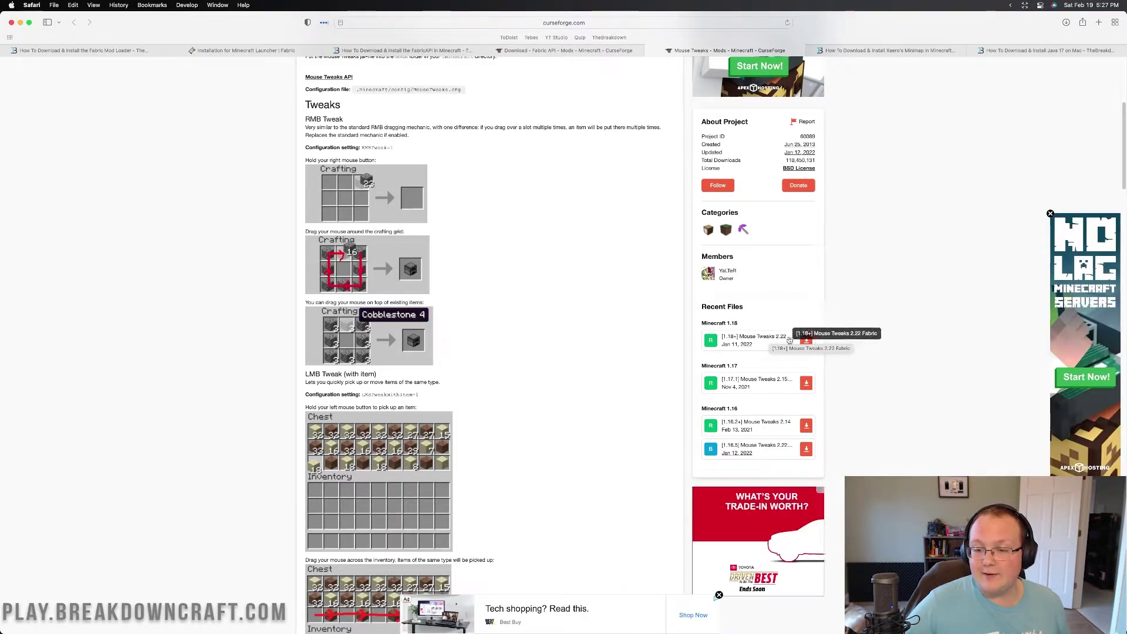
{"action": "left_click", "coordinate": [806, 341]}
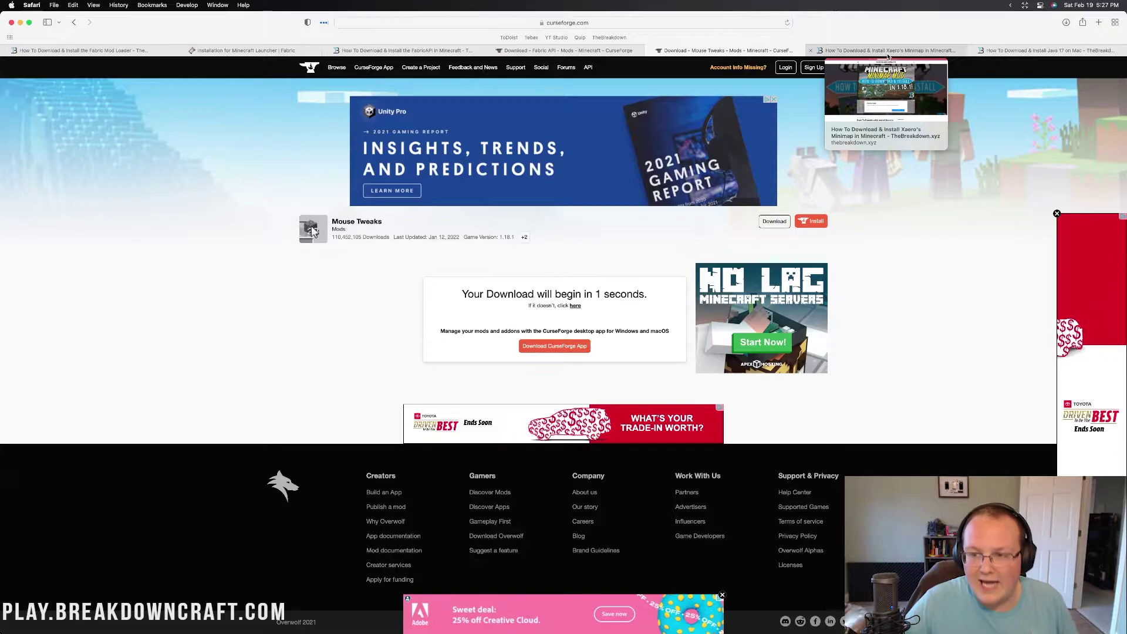
Step: Download Xaero's Minimap v22.2.0.1 for Fabric 1.18.x from CurseForge, reached through the Xaero's Minimap article
{"action": "left_click", "coordinate": [888, 54]}
{"action": "scroll", "coordinate": [578, 271], "scroll_direction": "down", "scroll_amount": 10}
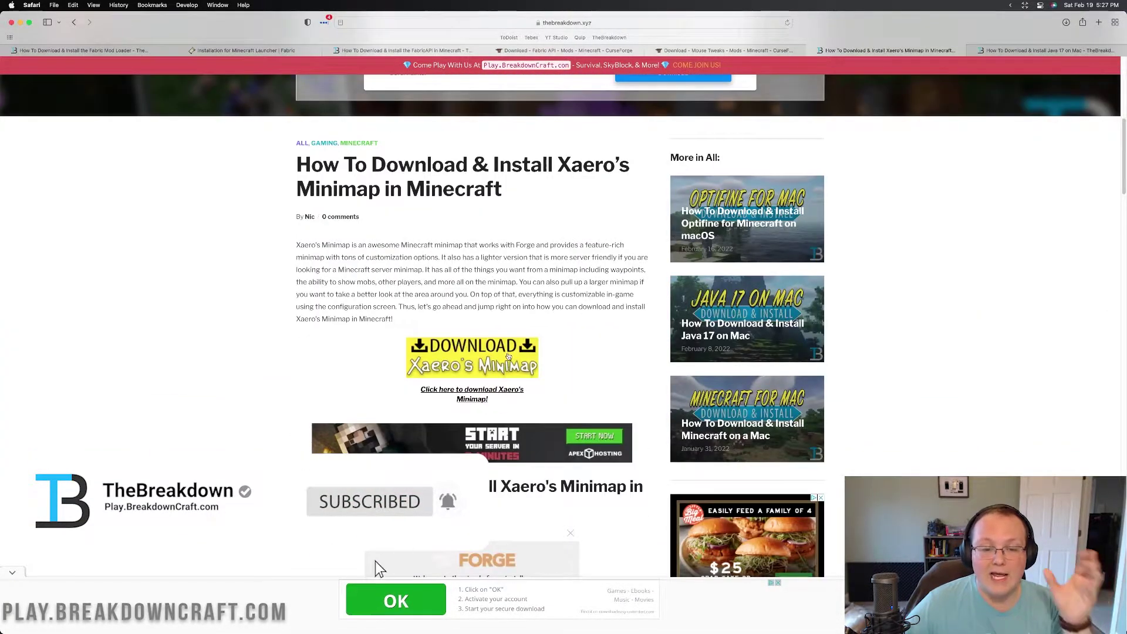
{"action": "left_click", "coordinate": [508, 356]}
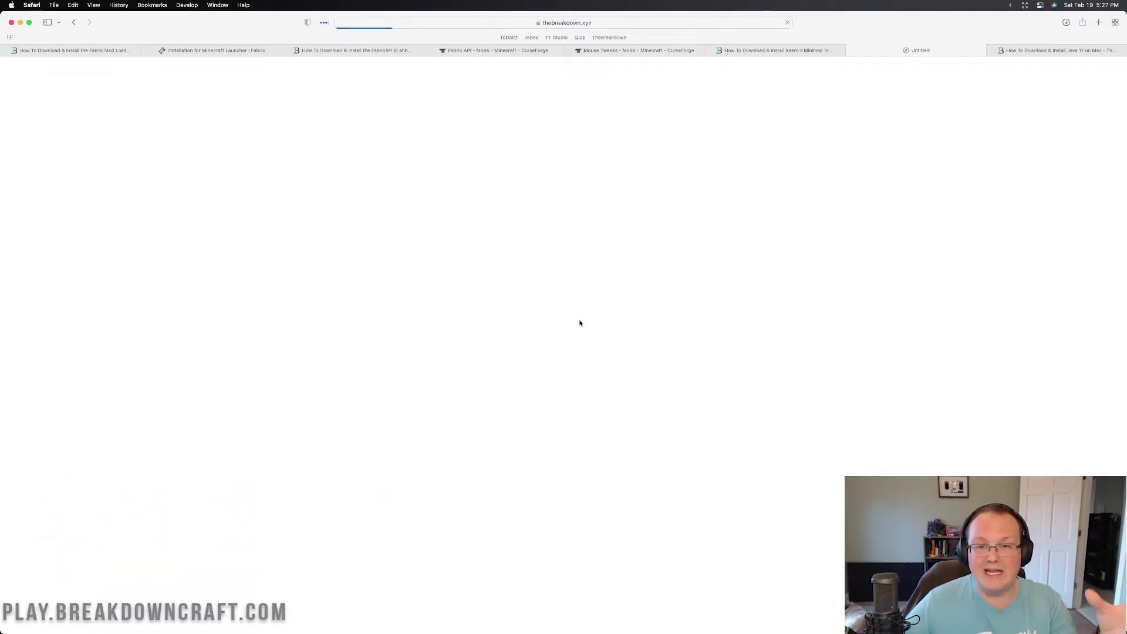
{"action": "scroll", "coordinate": [725, 333], "scroll_direction": "down", "scroll_amount": 5}
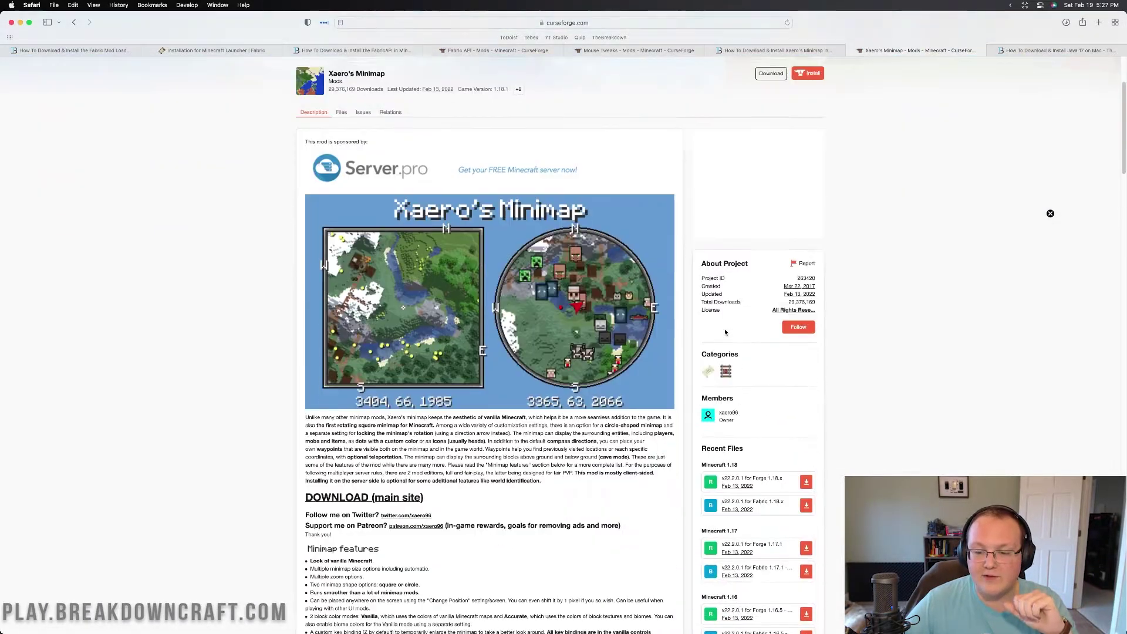
{"action": "scroll", "coordinate": [751, 346], "scroll_direction": "down", "scroll_amount": 2}
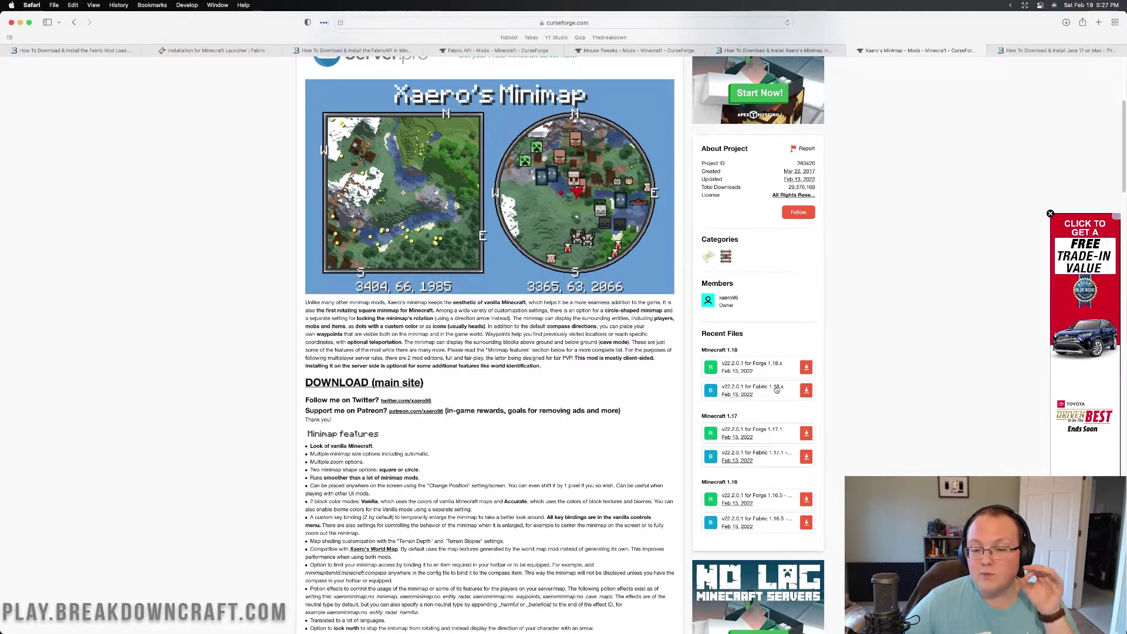
{"action": "left_click", "coordinate": [806, 391]}
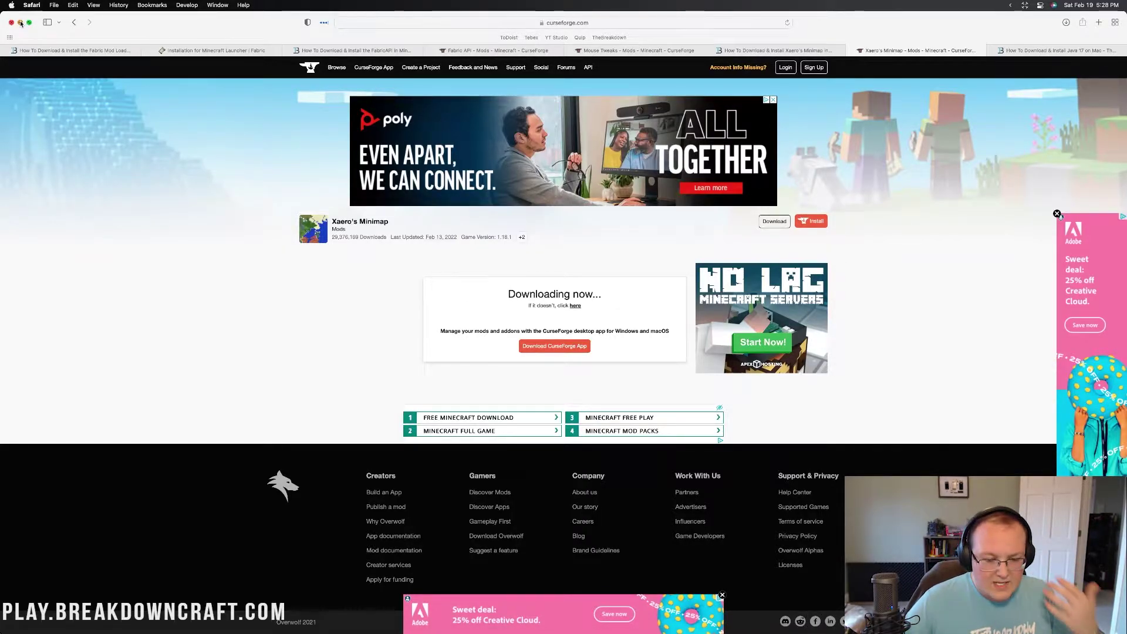
Step: Minimise Safari and check the downloaded Fabric API, Mouse Tweaks and Xaero's Minimap files in the Downloads folder in Finder
{"action": "left_click", "coordinate": [21, 23]}
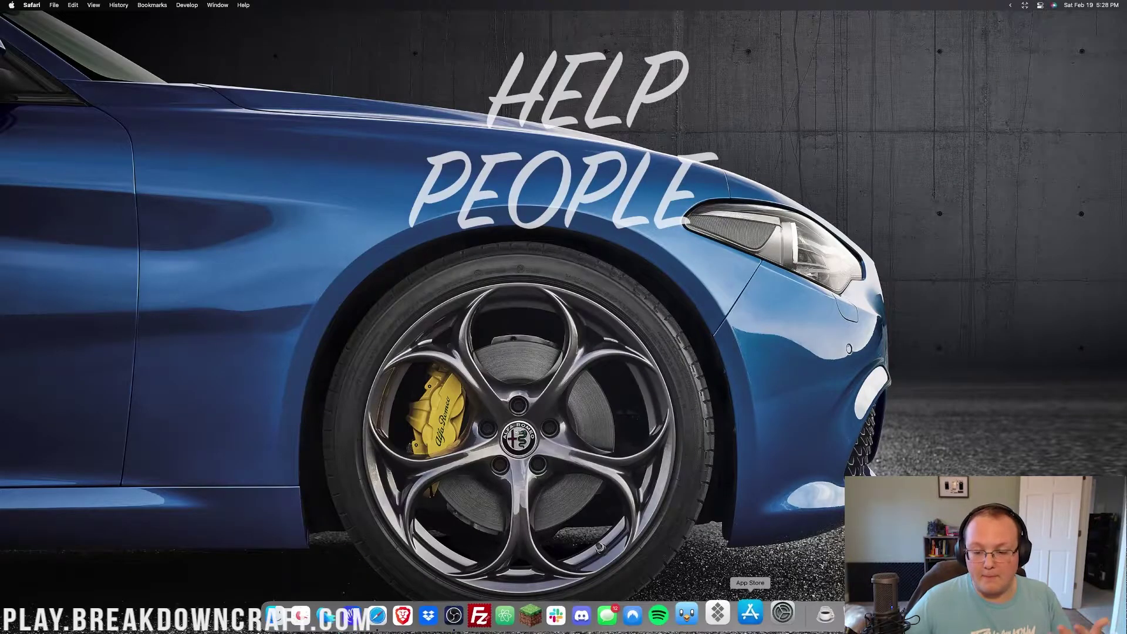
{"action": "left_click", "coordinate": [813, 614]}
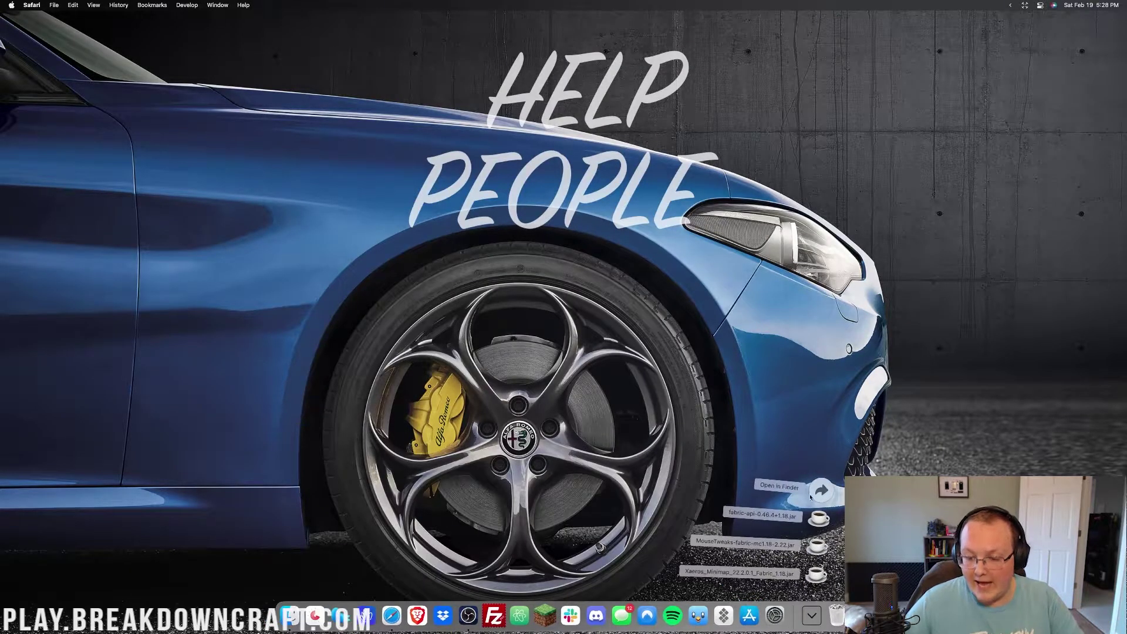
{"action": "left_click", "coordinate": [816, 490]}
{"action": "left_click_drag", "start_coordinate": [842, 54], "coordinate": [471, 136]}
{"action": "left_click", "coordinate": [458, 162]}
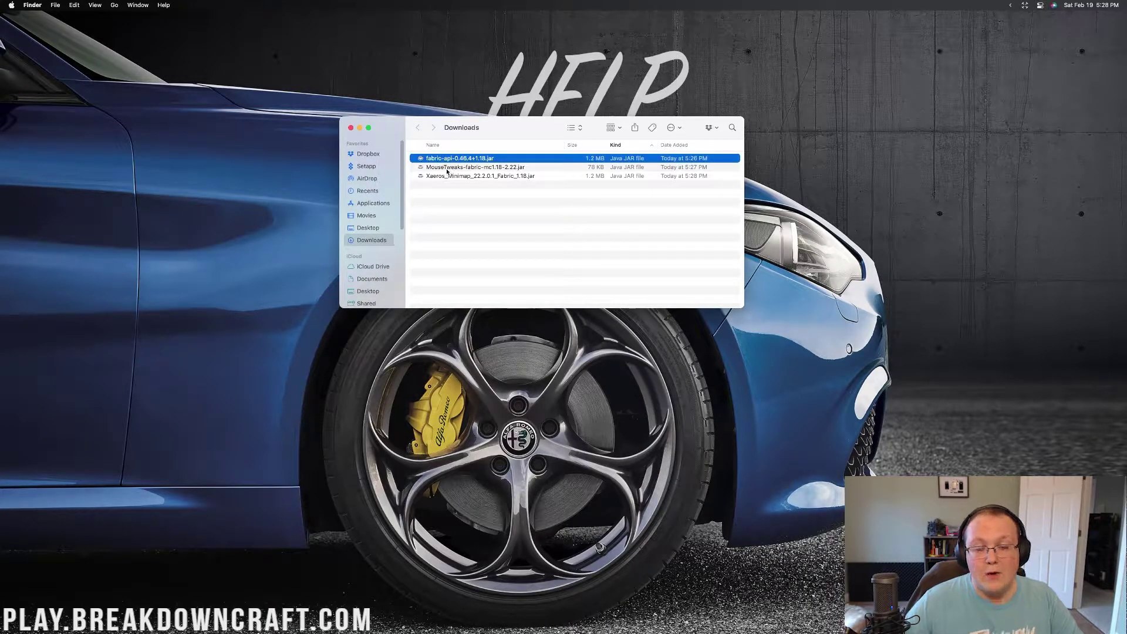
{"action": "left_click", "coordinate": [447, 169]}
{"action": "left_click", "coordinate": [446, 177]}
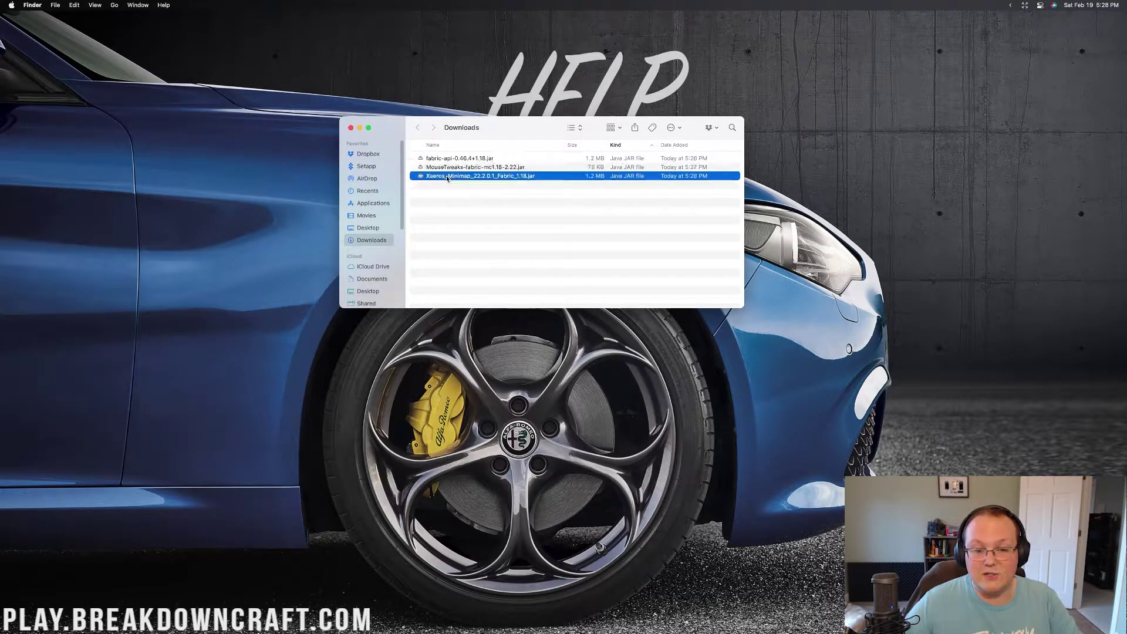
{"action": "mouse_move", "coordinate": [451, 191]}
{"action": "left_mouse_down"}
{"action": "mouse_move", "coordinate": [455, 146]}
{"action": "mouse_move", "coordinate": [460, 192]}
{"action": "left_mouse_up"}
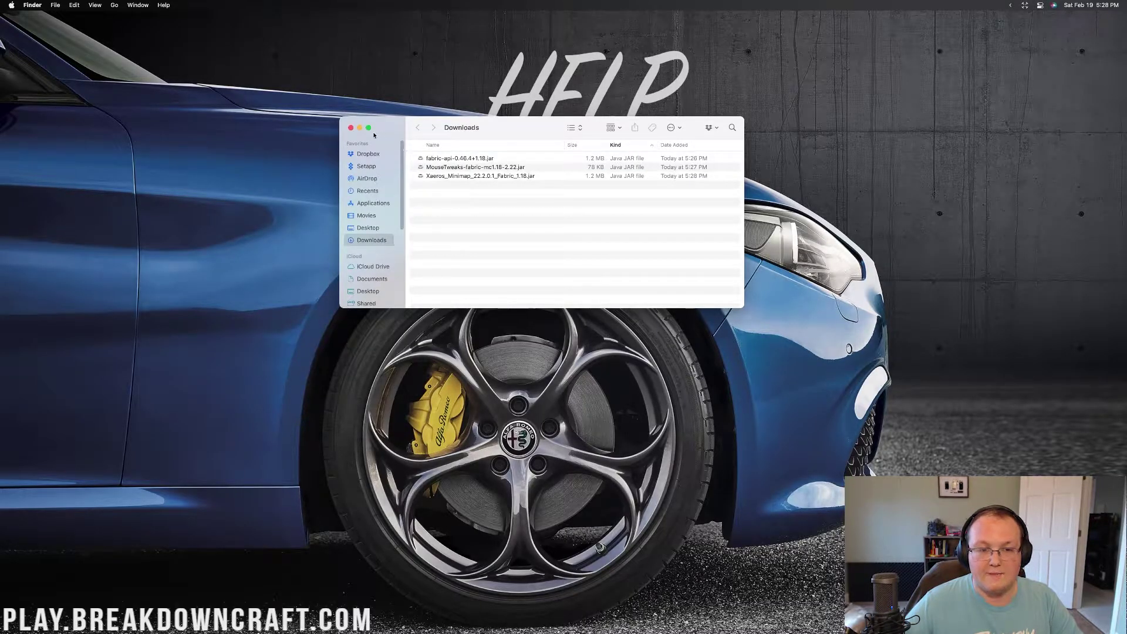
{"action": "left_click", "coordinate": [352, 128]}
Step: Launch the Minecraft Launcher and open the game folder of the Latest release installation
{"action": "key", "text": "super+space"}
{"action": "type", "text": "minecraft"}
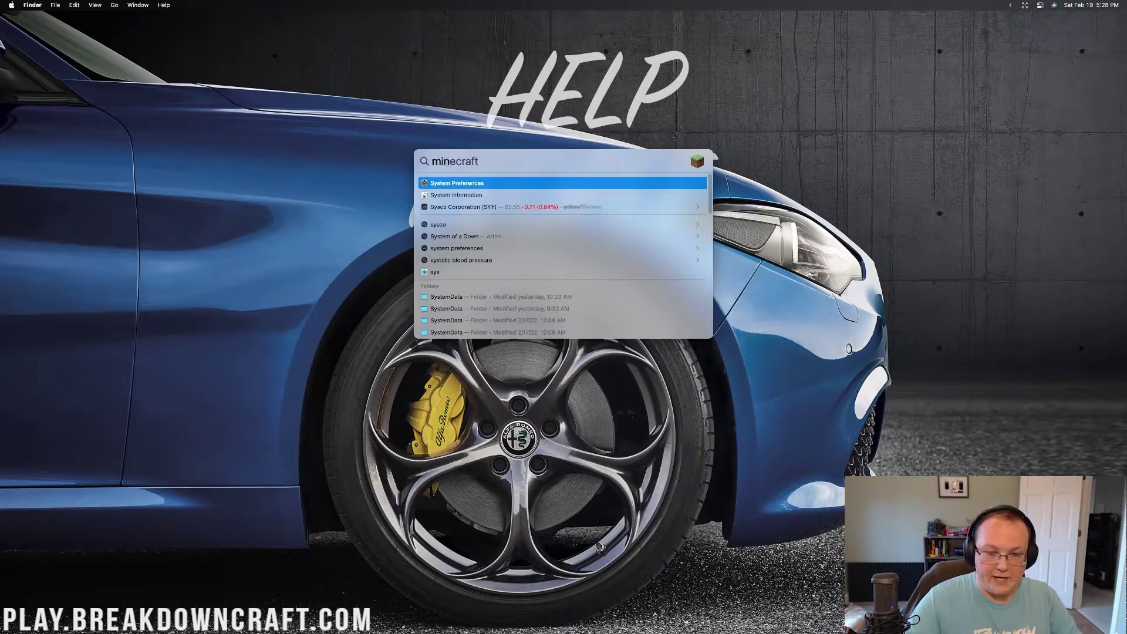
{"action": "key", "text": "Return"}
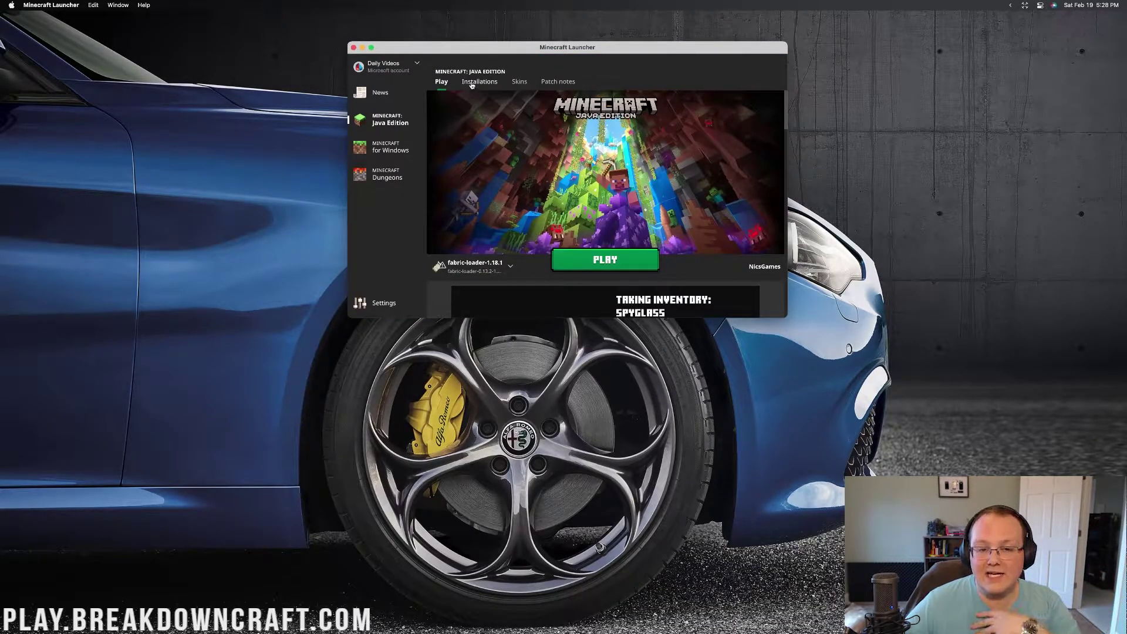
{"action": "left_click", "coordinate": [475, 86]}
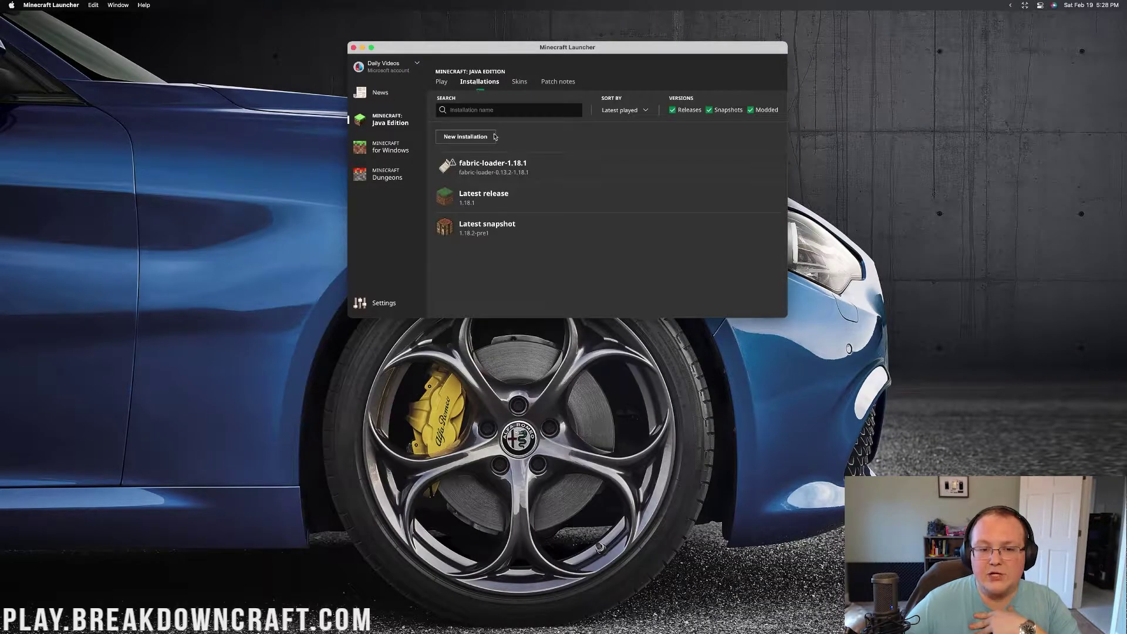
{"action": "mouse_move", "coordinate": [510, 205]}
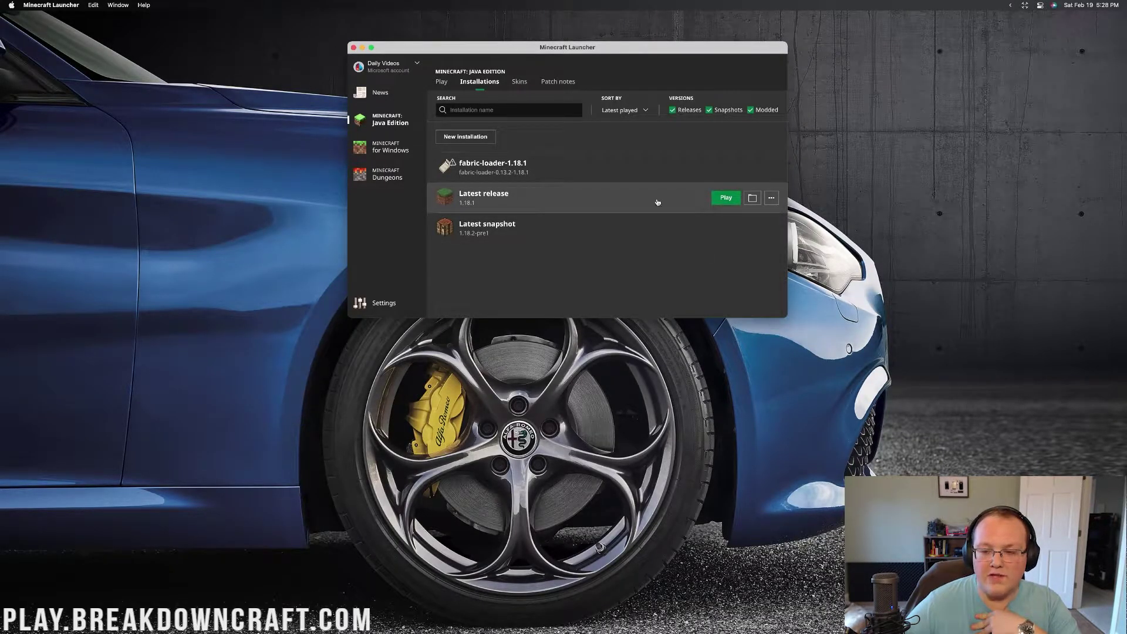
{"action": "left_click", "coordinate": [752, 200]}
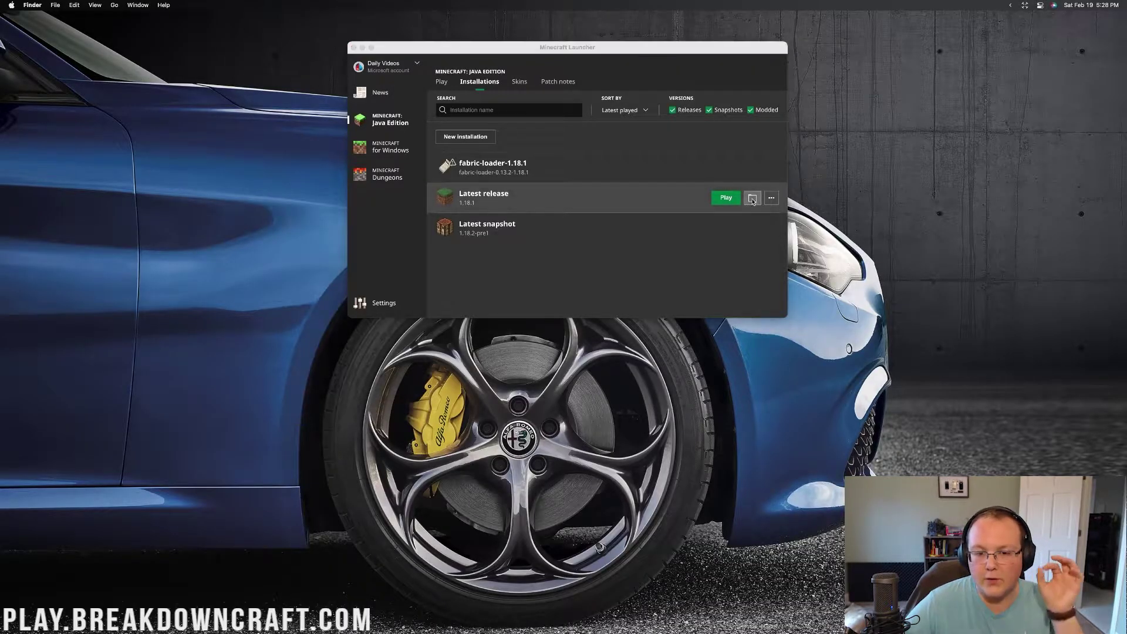
Step: Delete the existing mods folder from the minecraft folder
{"action": "scroll", "coordinate": [681, 208], "scroll_direction": "up", "scroll_amount": 5}
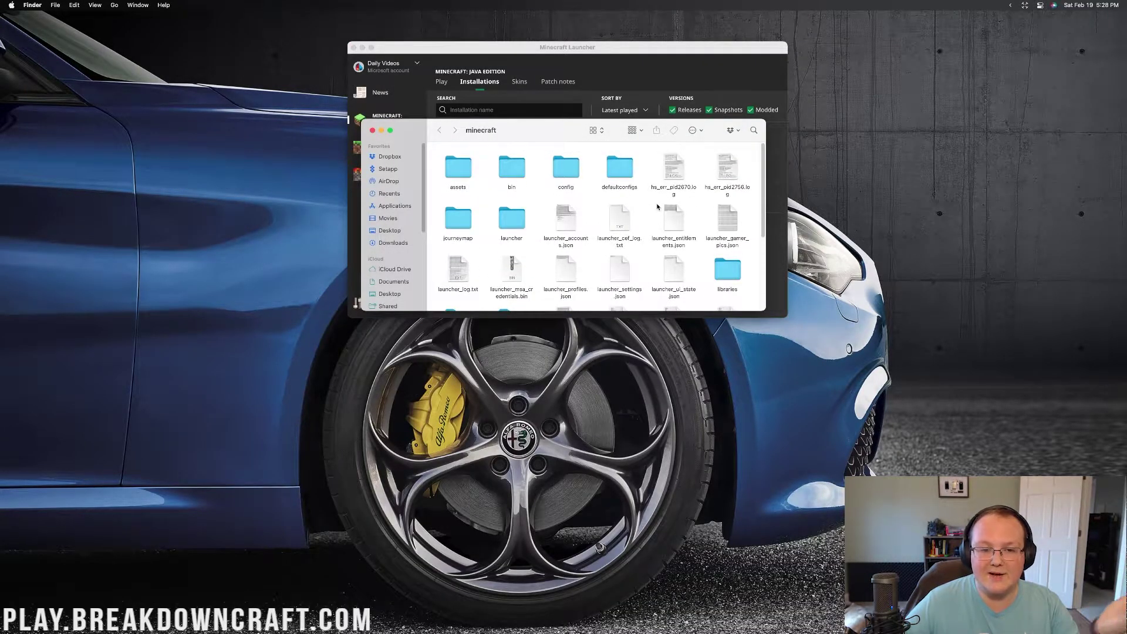
{"action": "scroll", "coordinate": [594, 205], "scroll_direction": "down", "scroll_amount": 4}
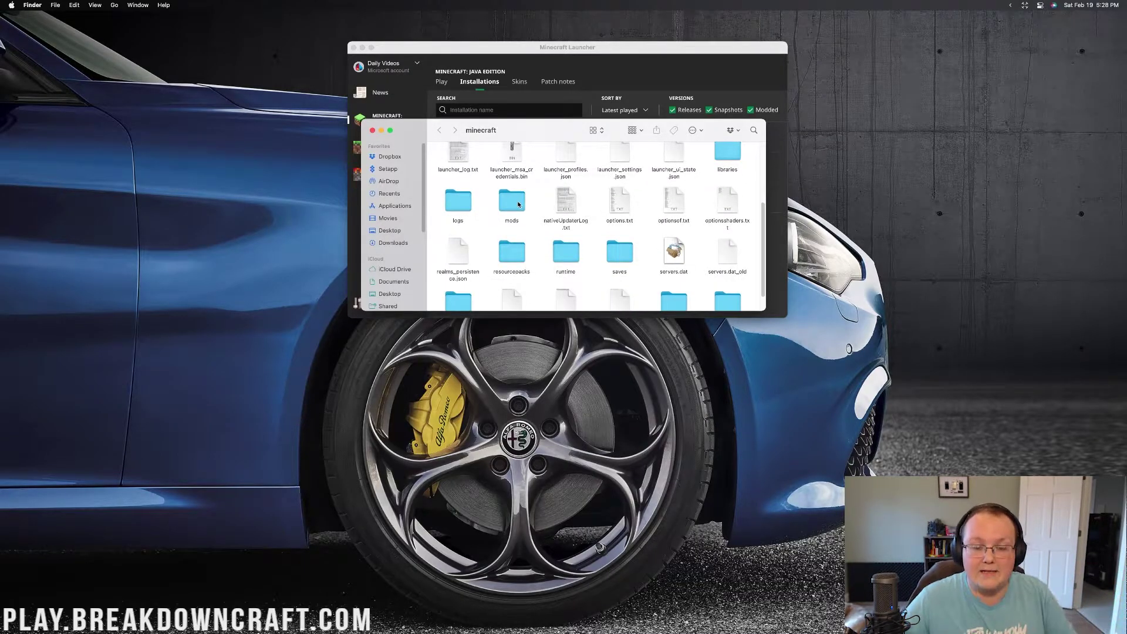
{"action": "left_click", "coordinate": [510, 209]}
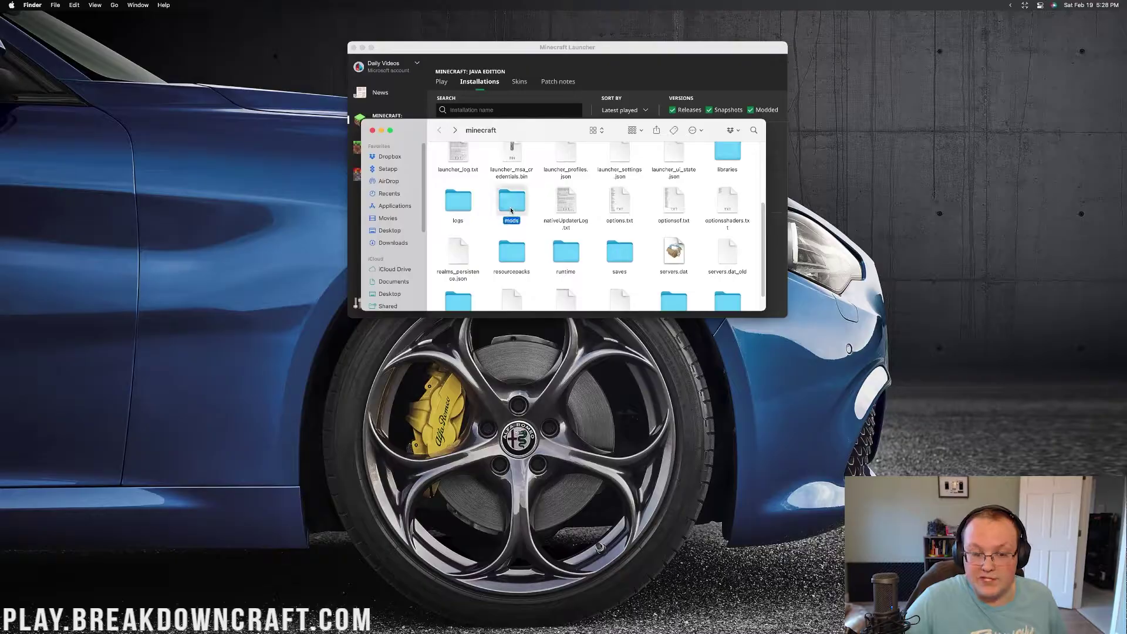
{"action": "key", "text": "super+BackSpace"}
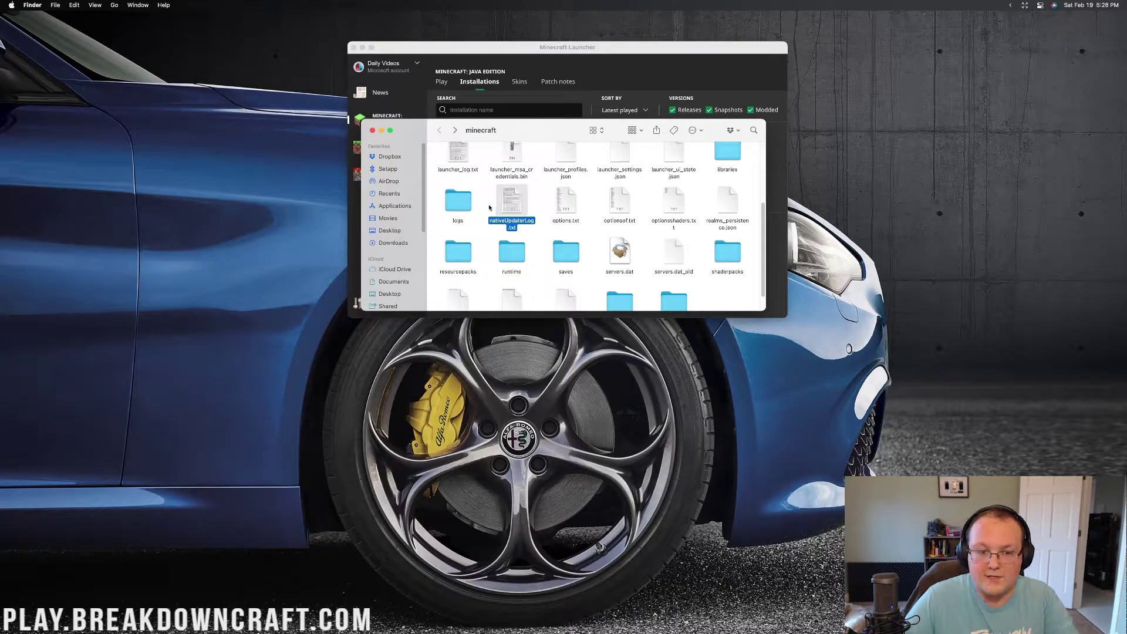
Step: Create a new folder named mods in the minecraft folder
{"action": "right_click", "coordinate": [489, 207]}
{"action": "left_click", "coordinate": [502, 213]}
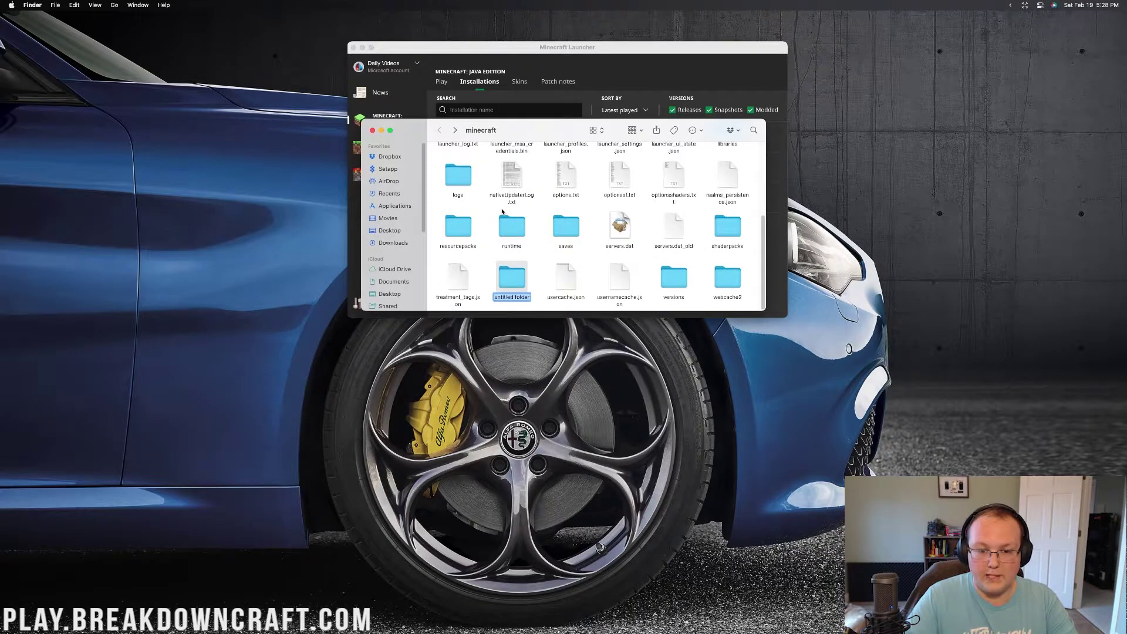
{"action": "key", "text": "Return"}
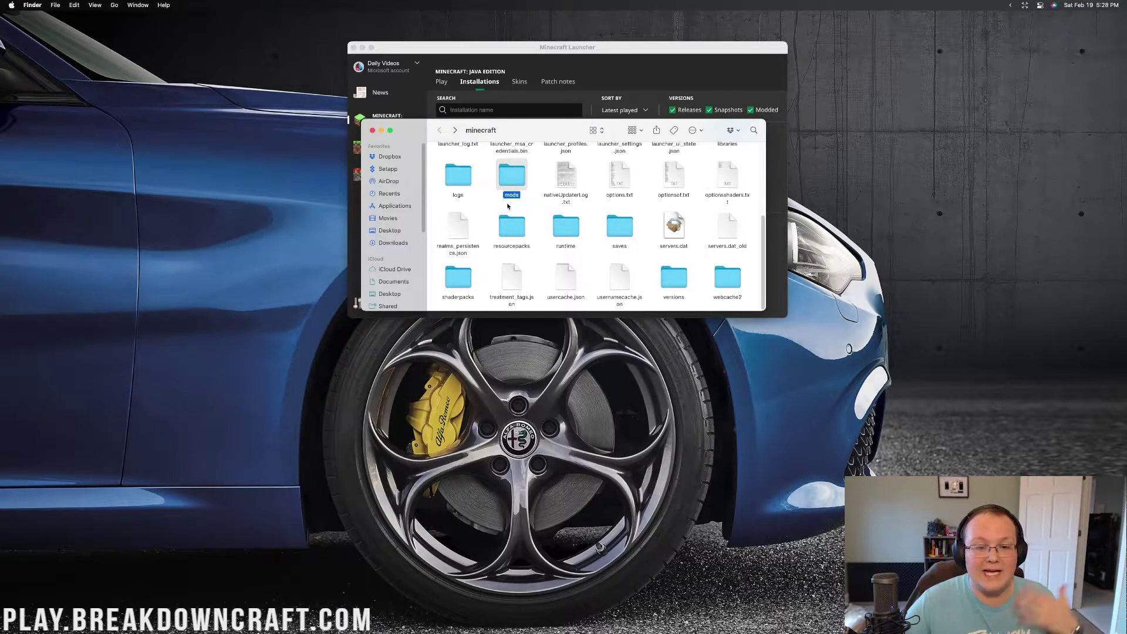
{"action": "scroll", "coordinate": [509, 205], "scroll_direction": "up", "scroll_amount": 1}
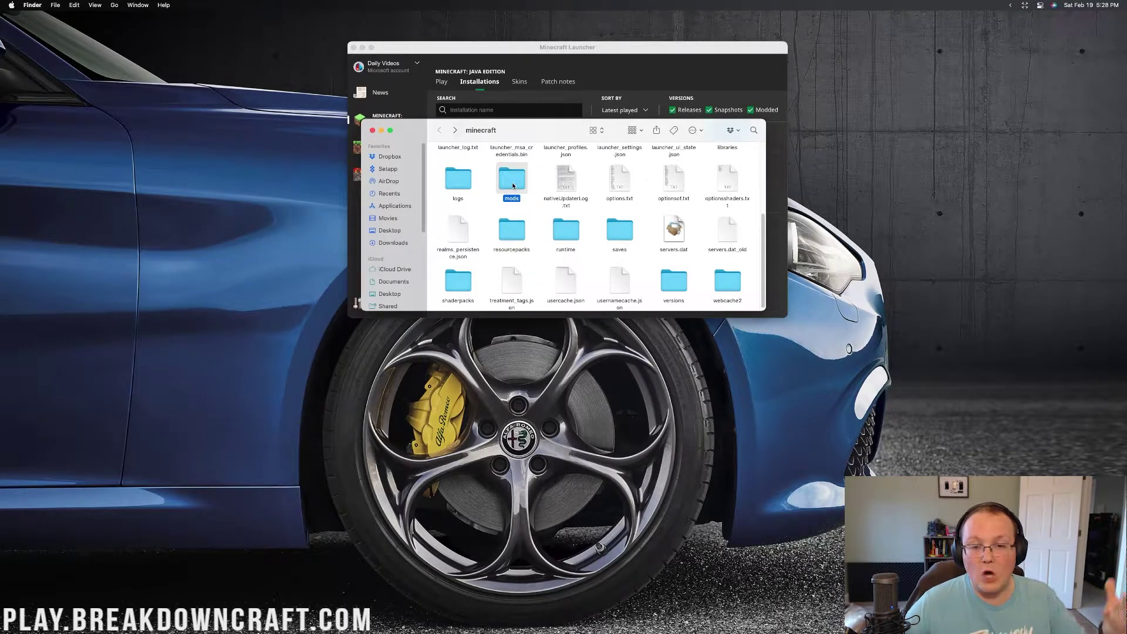
Step: Move the Fabric API, Mouse Tweaks and Xaero's Minimap files from Downloads into the new mods folder and close both Finder windows
{"action": "double_click", "coordinate": [513, 186]}
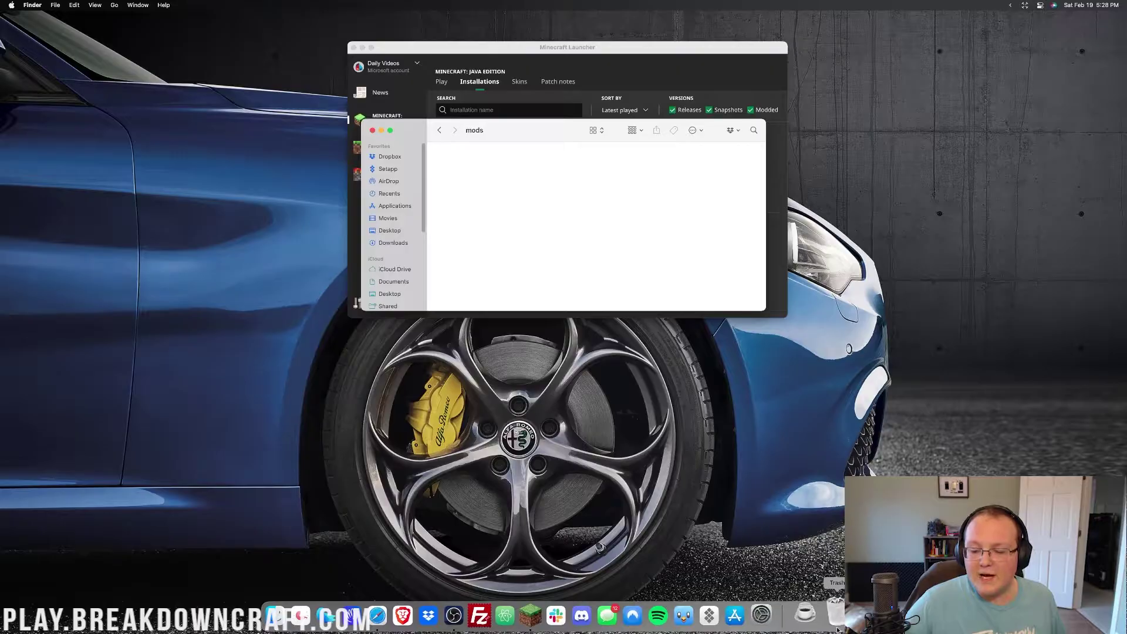
{"action": "left_click", "coordinate": [812, 615]}
{"action": "left_click", "coordinate": [820, 494]}
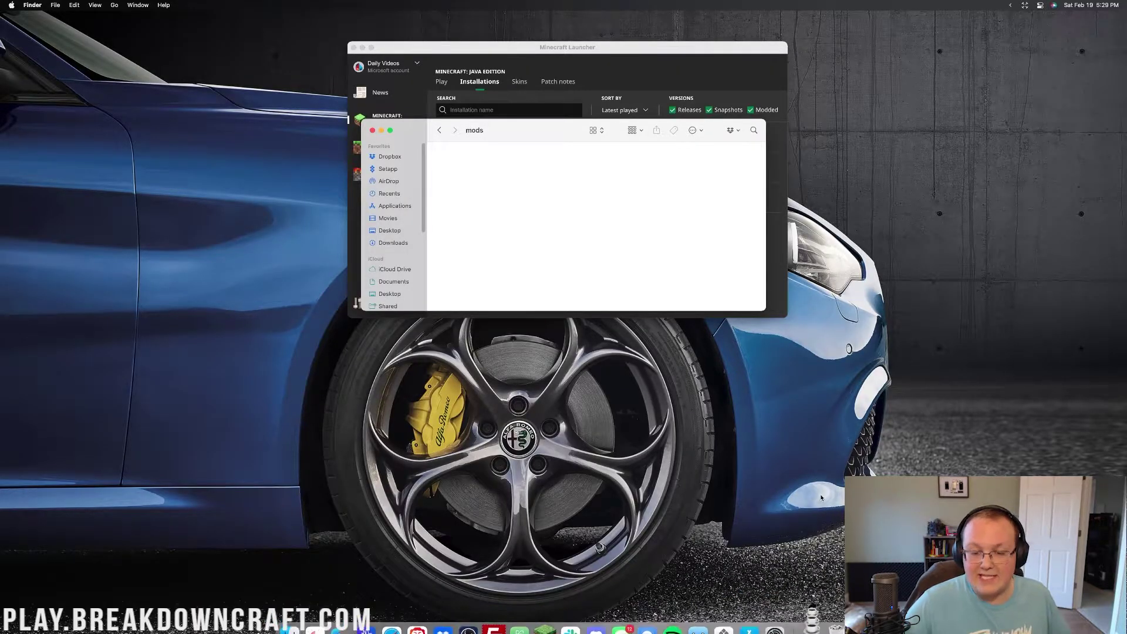
{"action": "left_click_drag", "start_coordinate": [555, 140], "coordinate": [574, 236]}
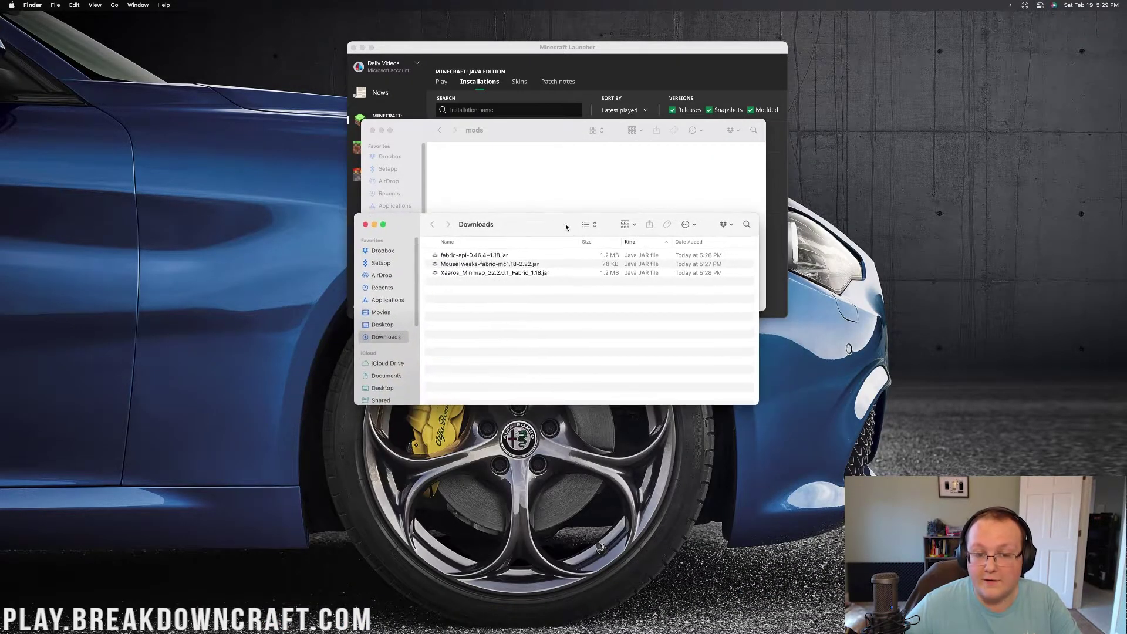
{"action": "left_click", "coordinate": [506, 264]}
{"action": "left_click", "coordinate": [497, 273]}
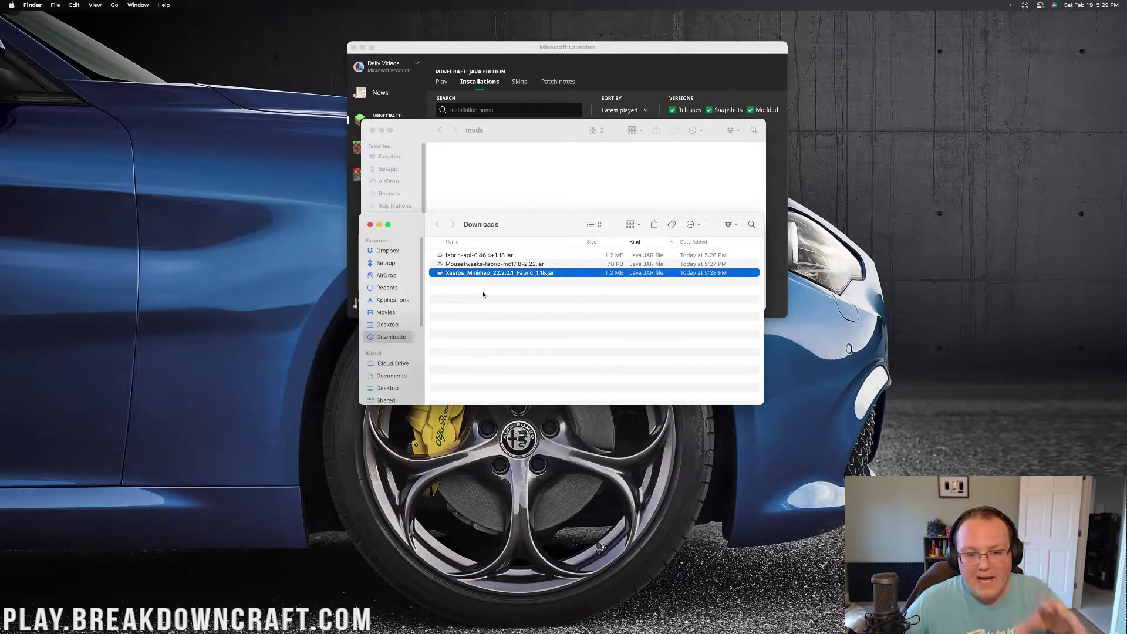
{"action": "left_click_drag", "start_coordinate": [483, 295], "coordinate": [573, 179]}
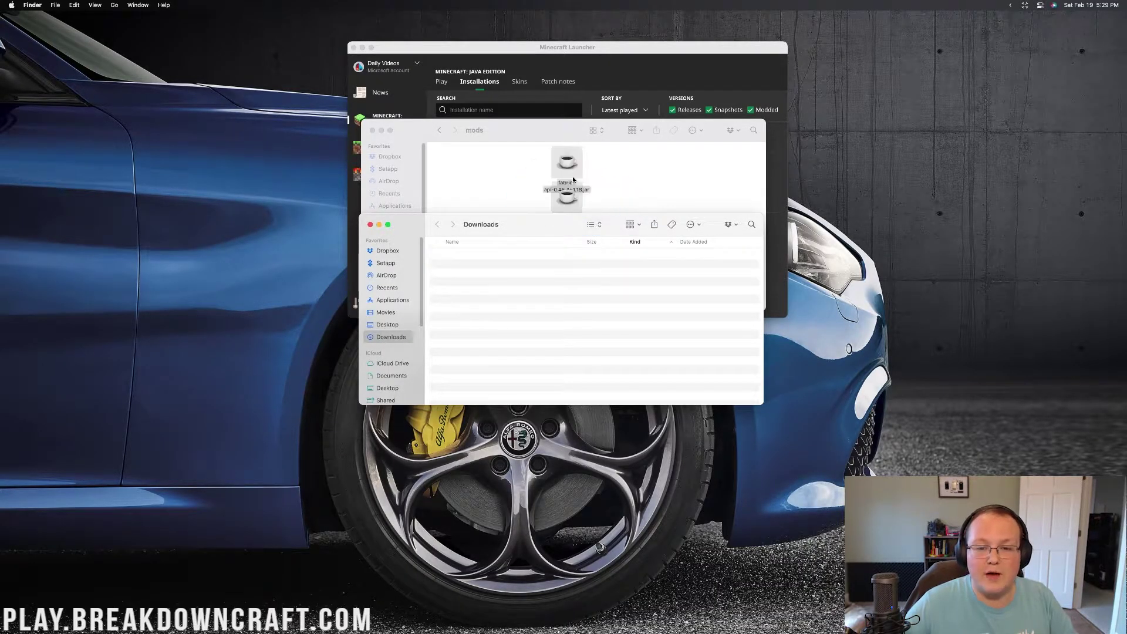
{"action": "left_click", "coordinate": [607, 194]}
{"action": "left_click", "coordinate": [374, 130]}
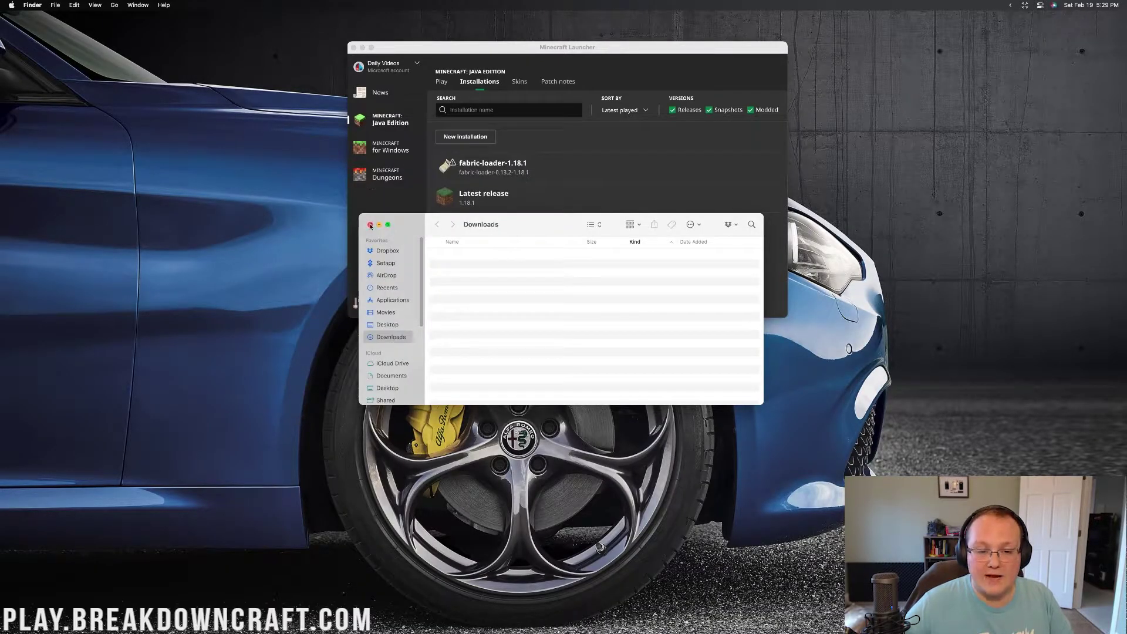
{"action": "left_click", "coordinate": [370, 225]}
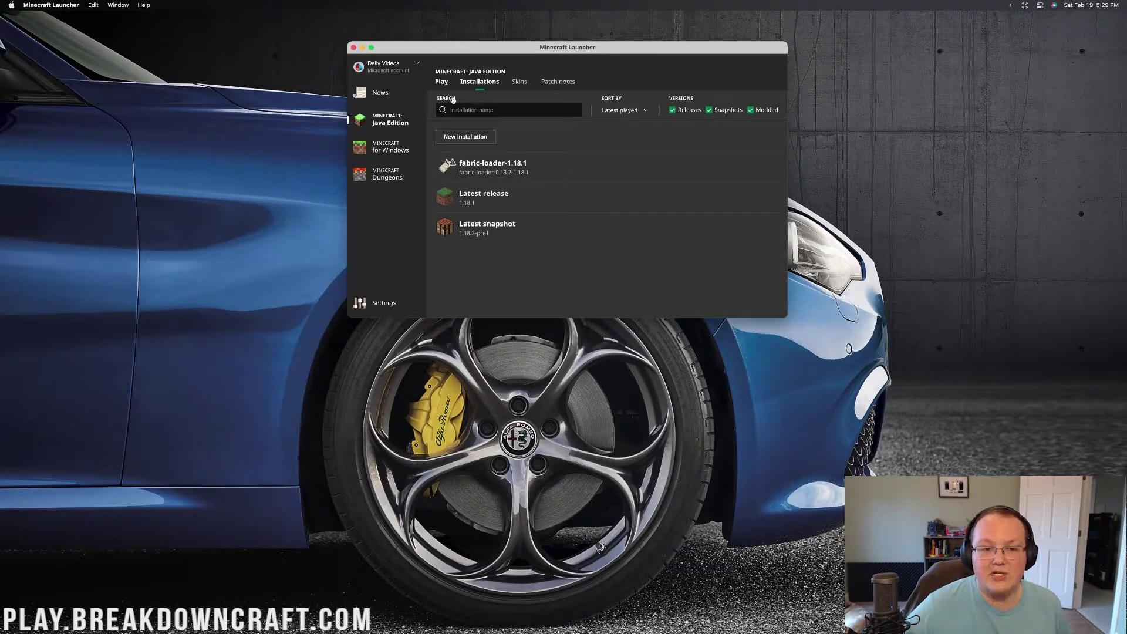
Step: Select fabric-loader-1.18.1 as the version to play, start launching it and cancel at the modified-installation warning
{"action": "left_click", "coordinate": [441, 81]}
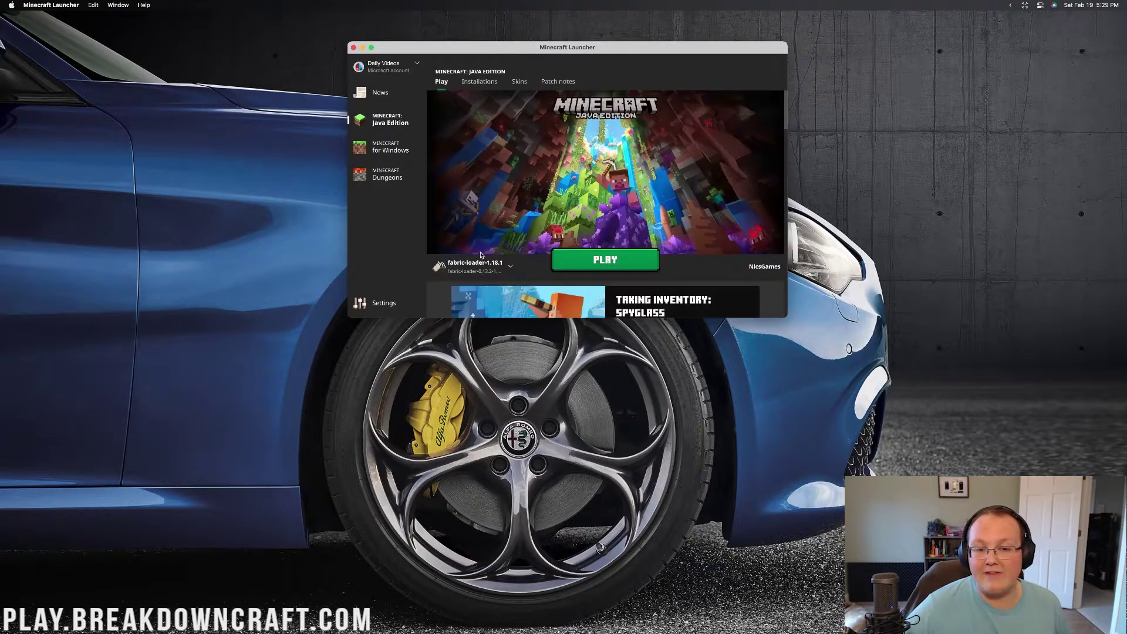
{"action": "left_click", "coordinate": [510, 268]}
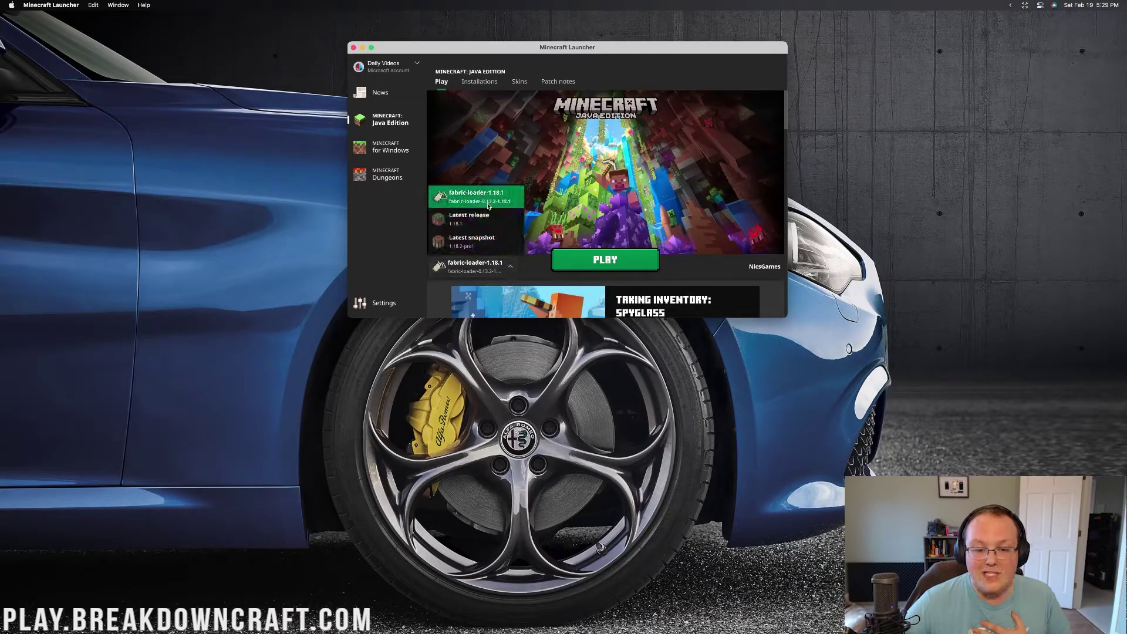
{"action": "left_click", "coordinate": [510, 268]}
{"action": "left_click", "coordinate": [509, 268]}
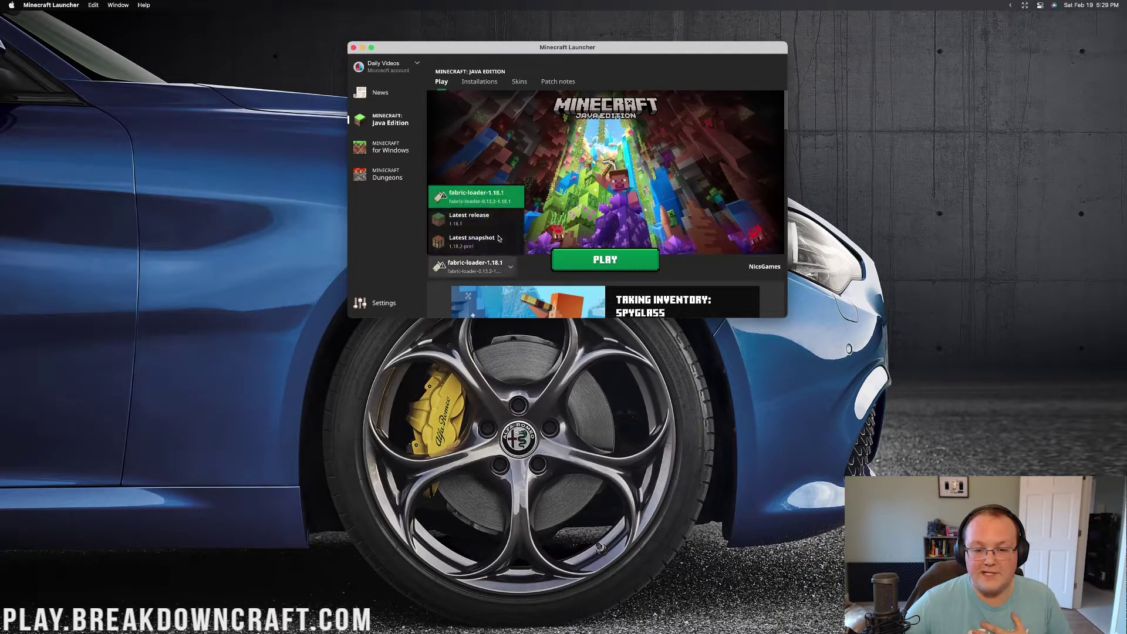
{"action": "left_click", "coordinate": [476, 196]}
{"action": "left_click", "coordinate": [567, 260]}
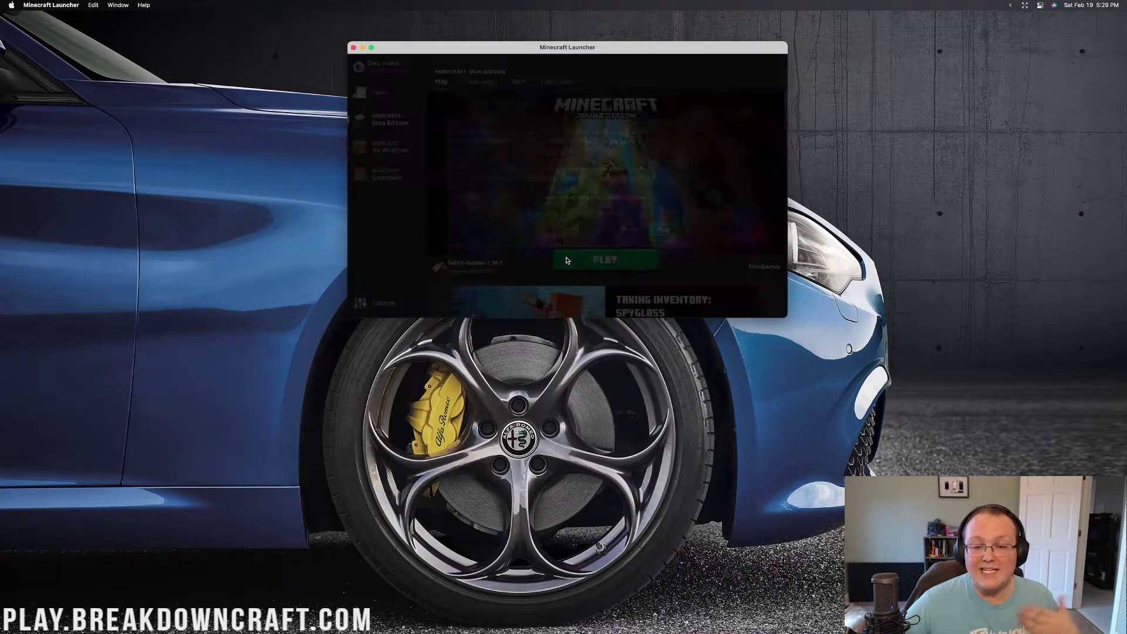
{"action": "left_click", "coordinate": [623, 228]}
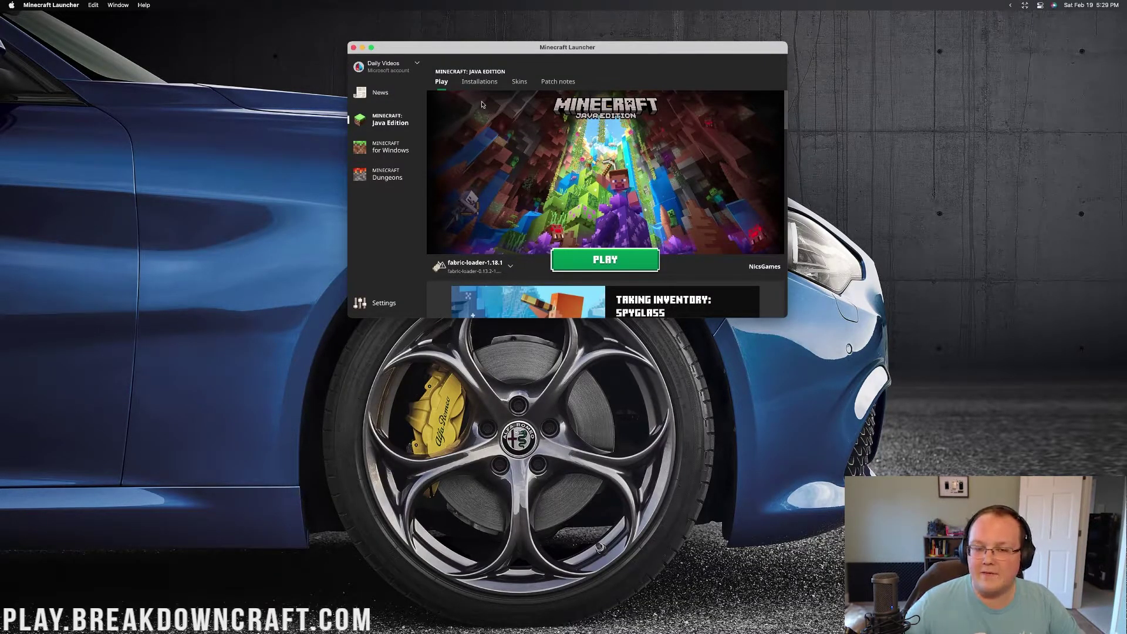
Step: Switch the Modded filter off and on in the installations list, and start and cancel launching fabric-loader-1.18.1 from there
{"action": "left_click", "coordinate": [475, 85]}
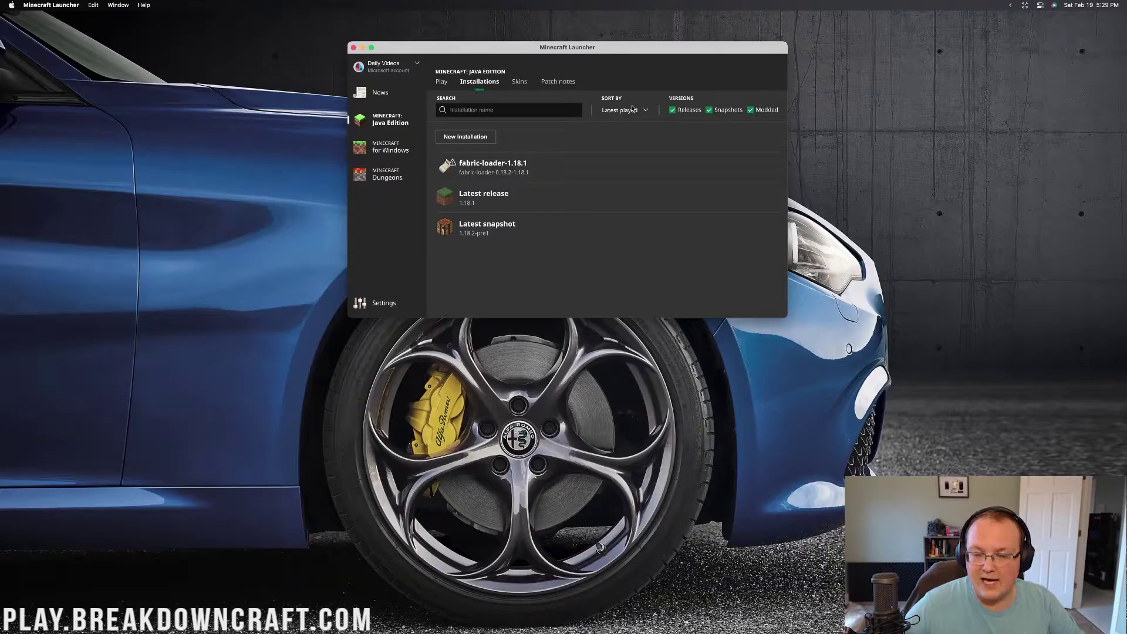
{"action": "left_click", "coordinate": [749, 110]}
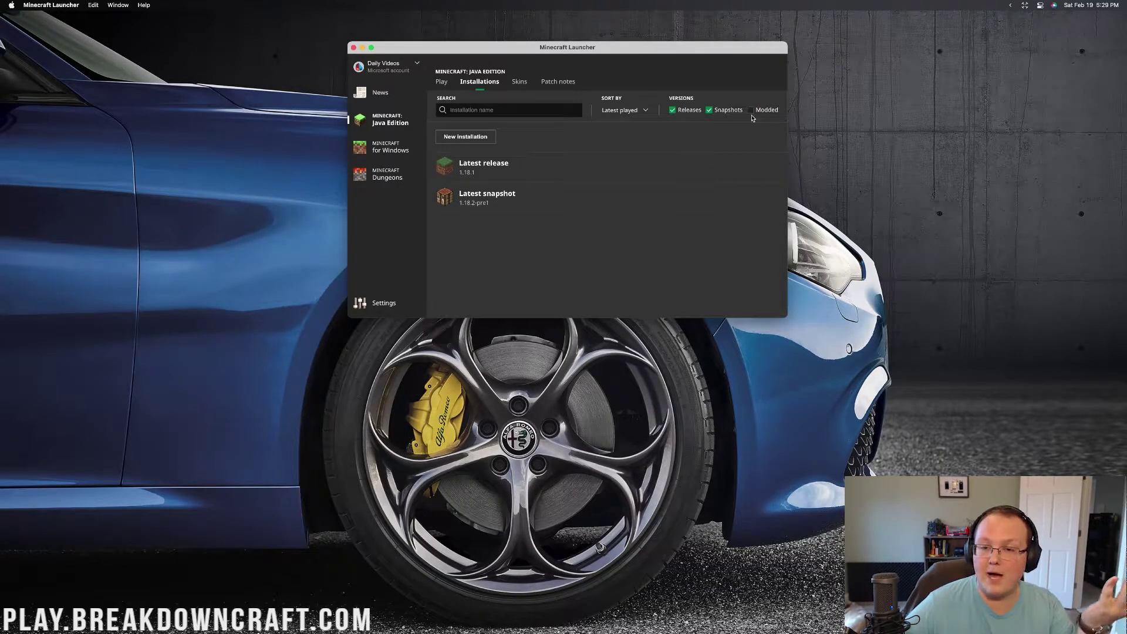
{"action": "left_click", "coordinate": [749, 110]}
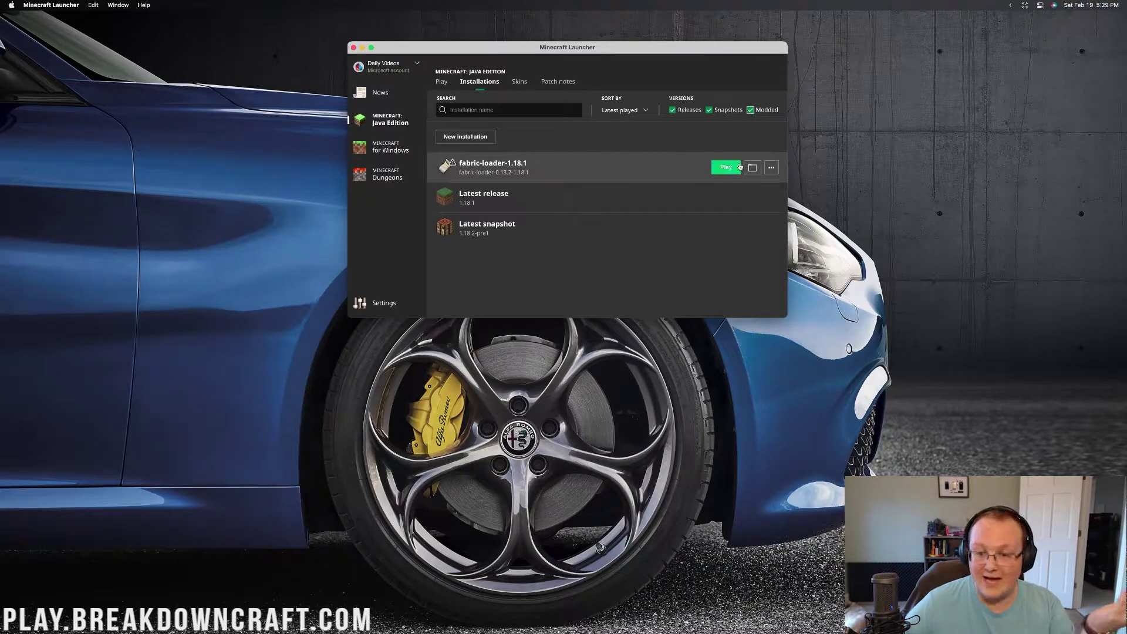
{"action": "left_click", "coordinate": [728, 167]}
{"action": "left_click", "coordinate": [628, 231]}
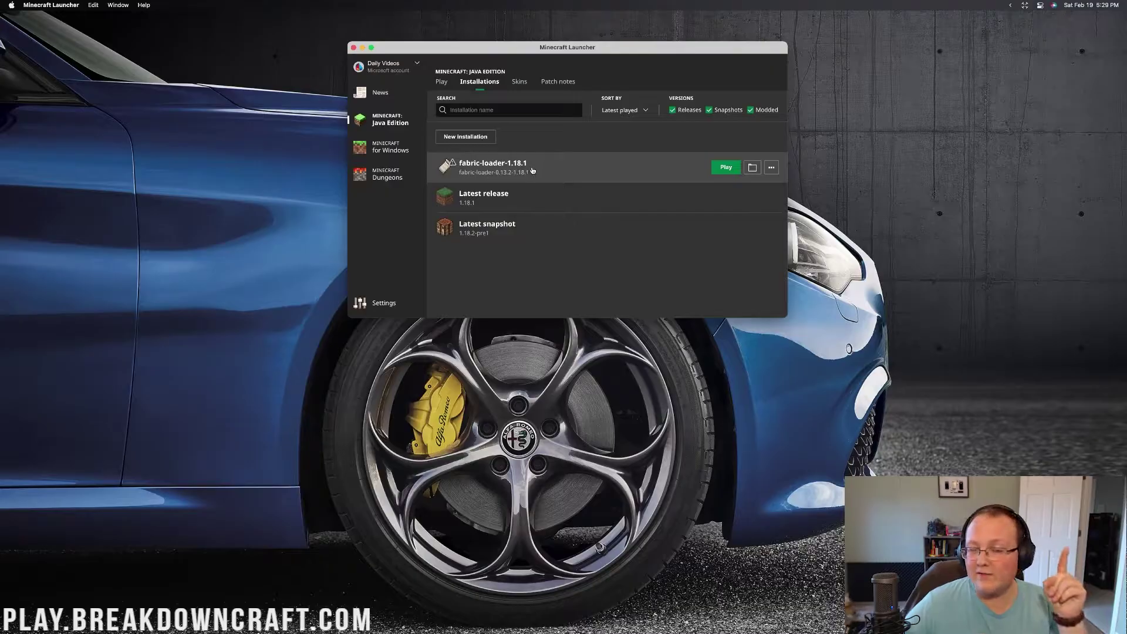
Step: Create an installation named Play.BreakdownCraft.com using release fabric-loader-0.13.2-1.18.1 with a resolution of 1920 x 1080
{"action": "left_click", "coordinate": [486, 138]}
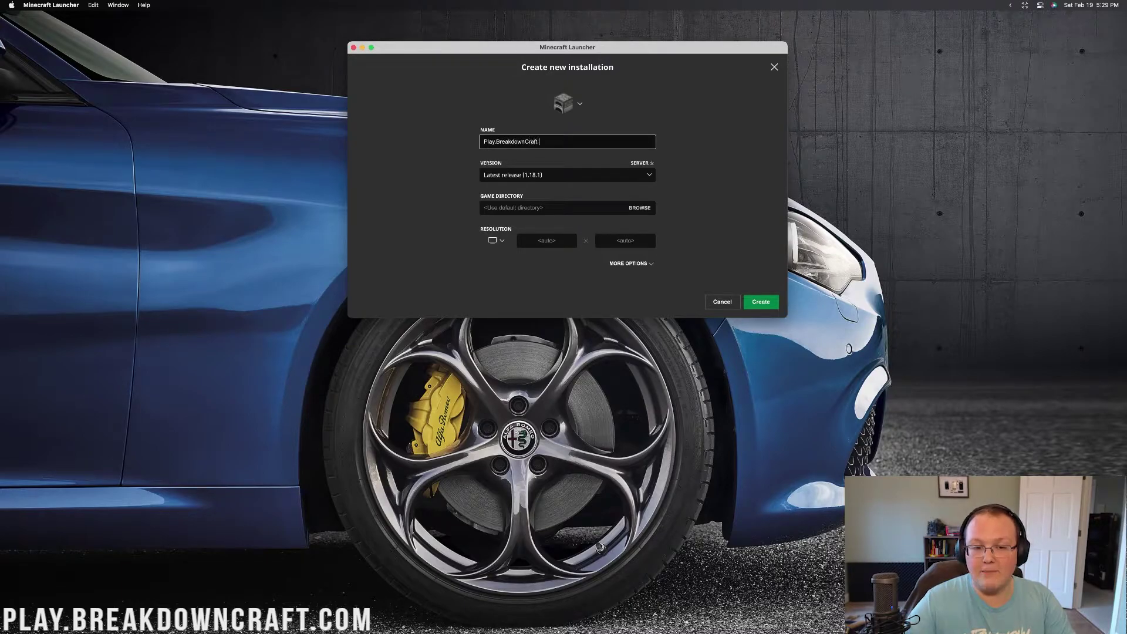
{"action": "key", "text": "super+a"}
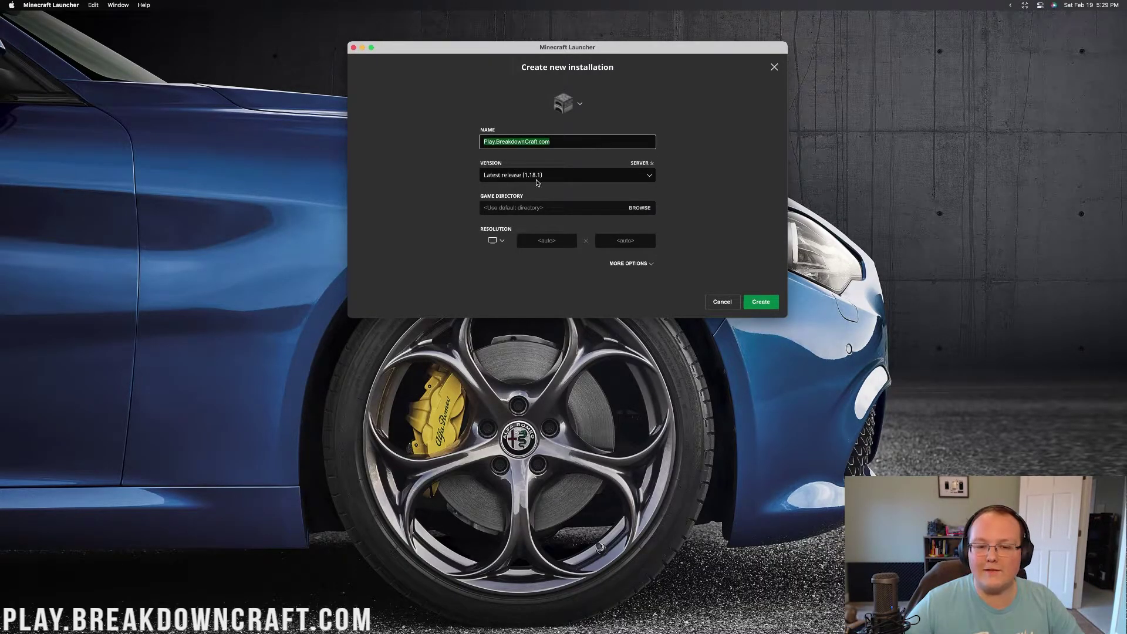
{"action": "left_click", "coordinate": [536, 182]}
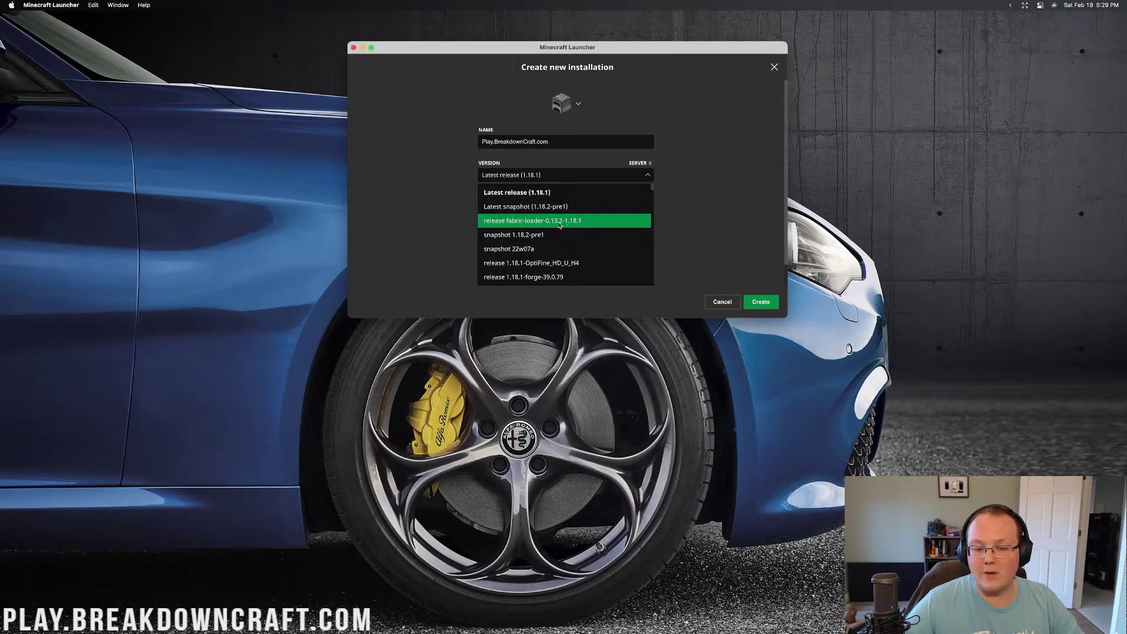
{"action": "scroll", "coordinate": [567, 222], "scroll_direction": "down", "scroll_amount": 10}
{"action": "scroll", "coordinate": [567, 221], "scroll_direction": "up", "scroll_amount": 10}
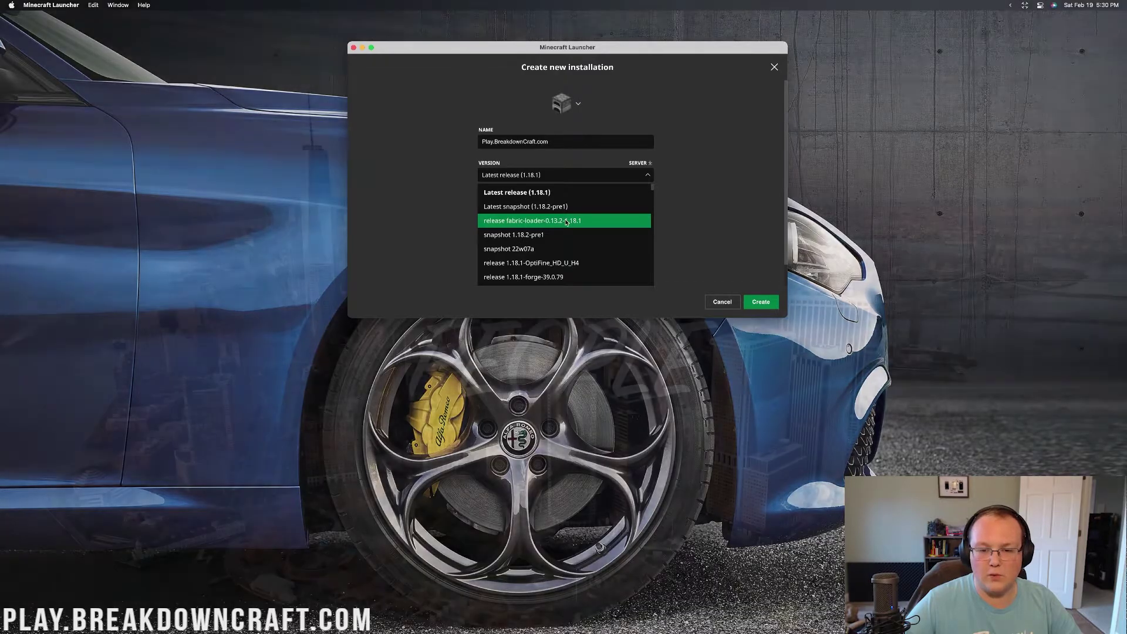
{"action": "left_click", "coordinate": [567, 222]}
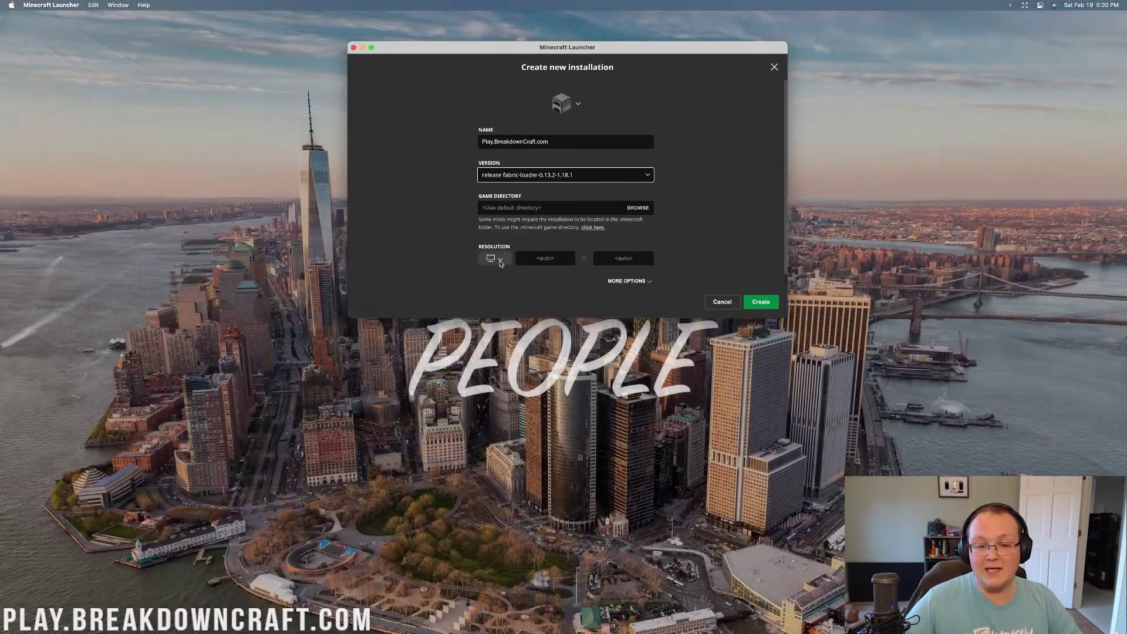
{"action": "left_click", "coordinate": [499, 259]}
{"action": "left_click", "coordinate": [502, 228]}
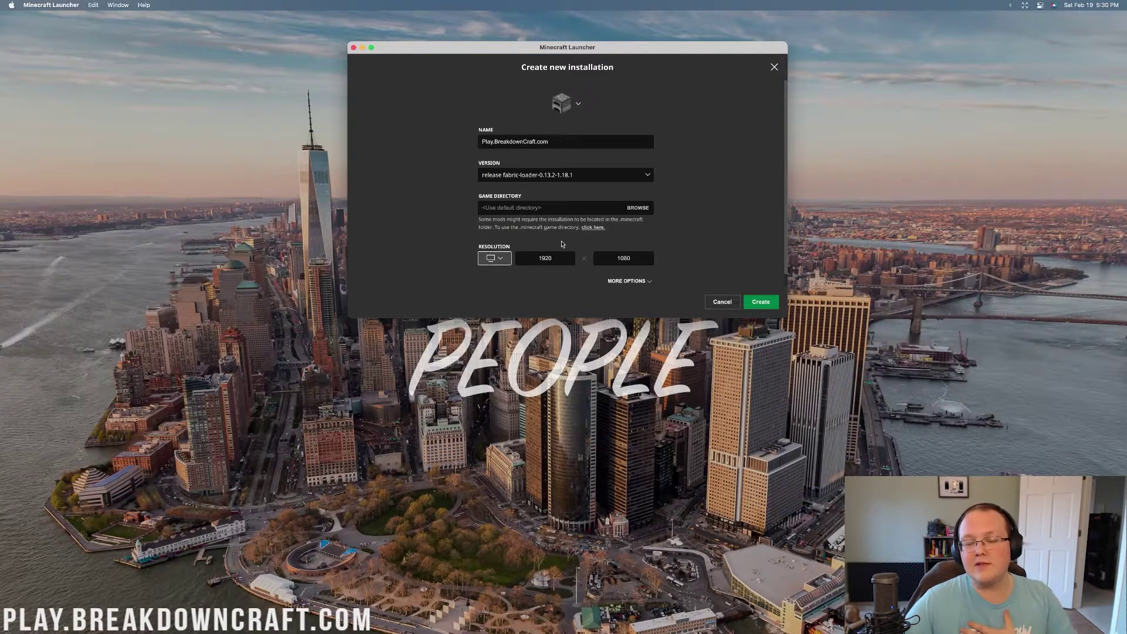
{"action": "left_click", "coordinate": [761, 303]}
Step: Launch the Play.BreakdownCraft.com installation and accept the modified-installation warning
{"action": "mouse_move", "coordinate": [542, 269]}
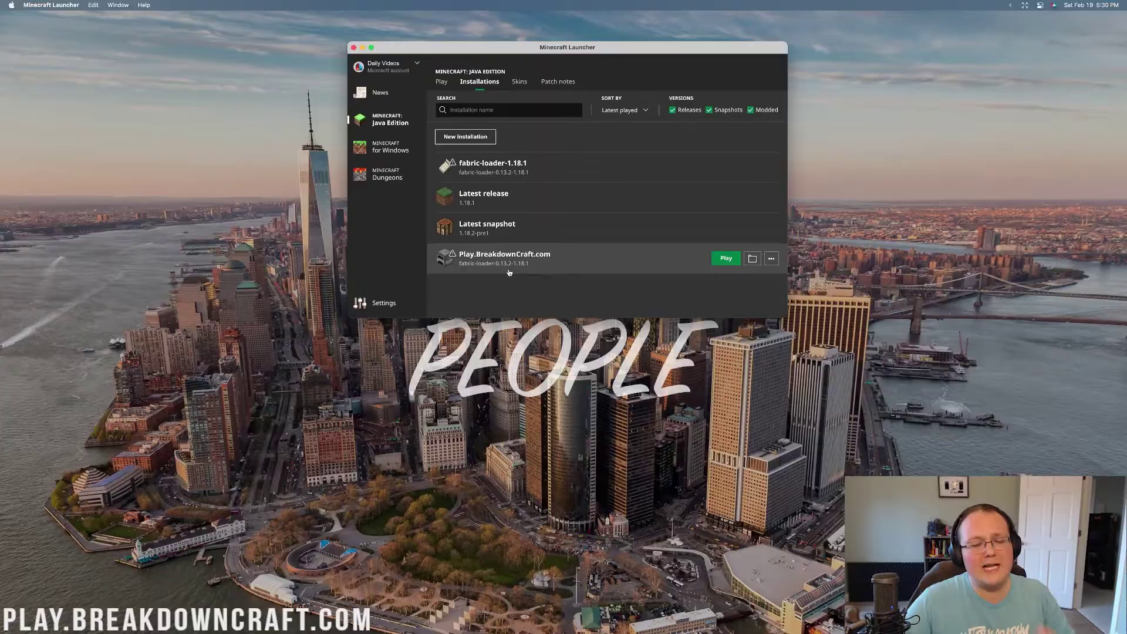
{"action": "left_click", "coordinate": [729, 263]}
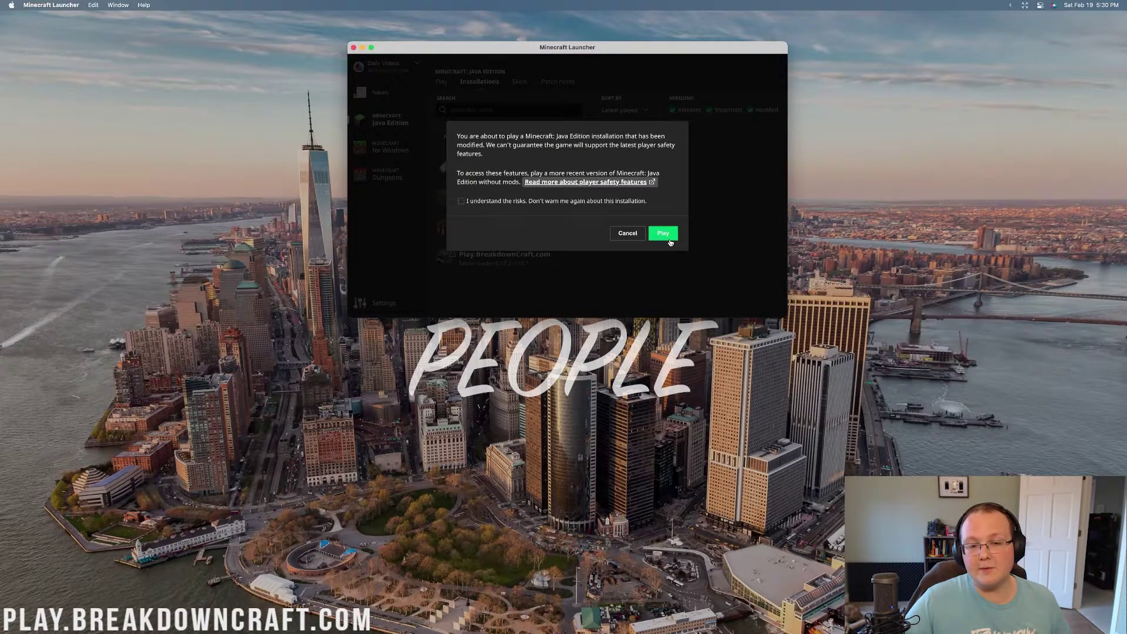
{"action": "left_click", "coordinate": [670, 239]}
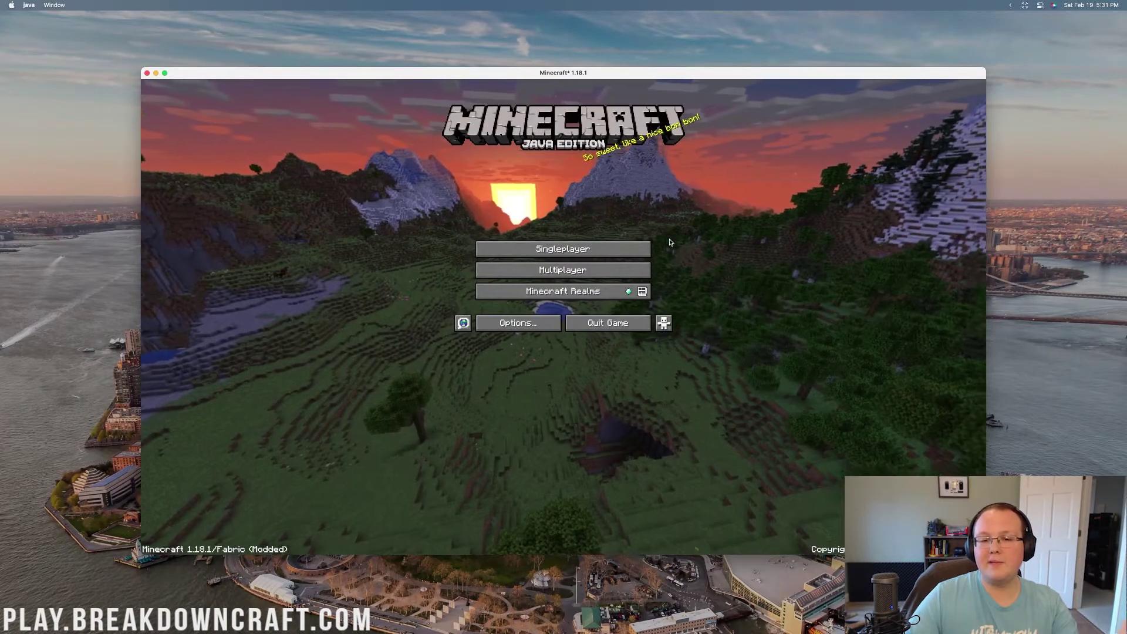
{"action": "key", "text": "Tab"}
{"action": "key", "text": "Tab"}
{"action": "key", "text": "Tab"}
{"action": "key", "text": "Tab"}
{"action": "key", "text": "Tab"}
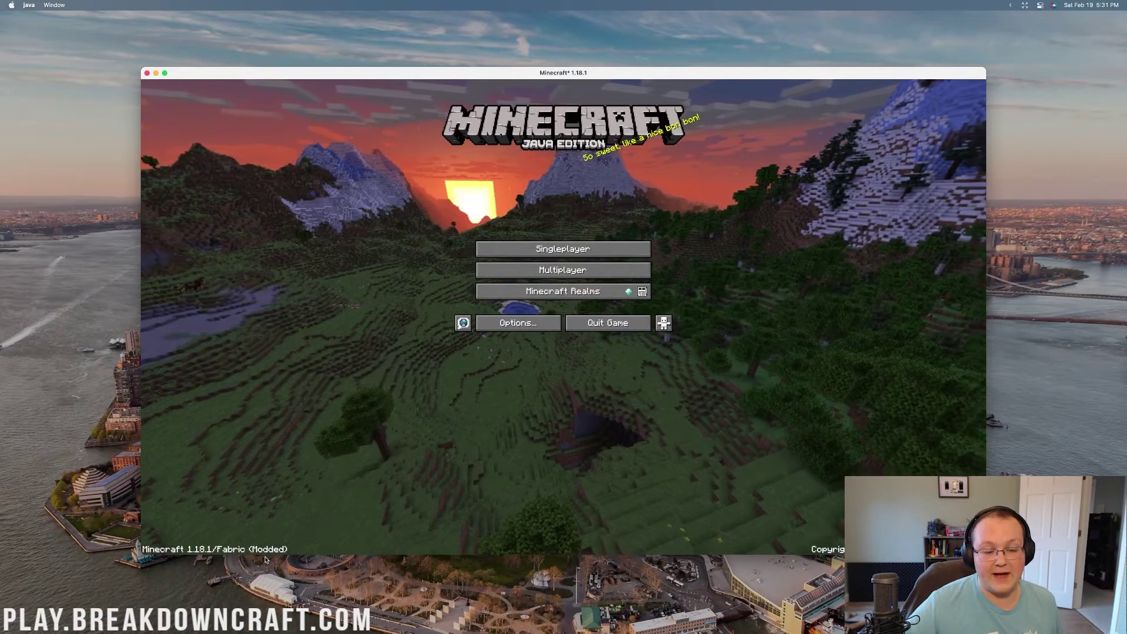
Step: Open the singleplayer world New World and fly forward over the jungle treetops
{"action": "left_click", "coordinate": [559, 250]}
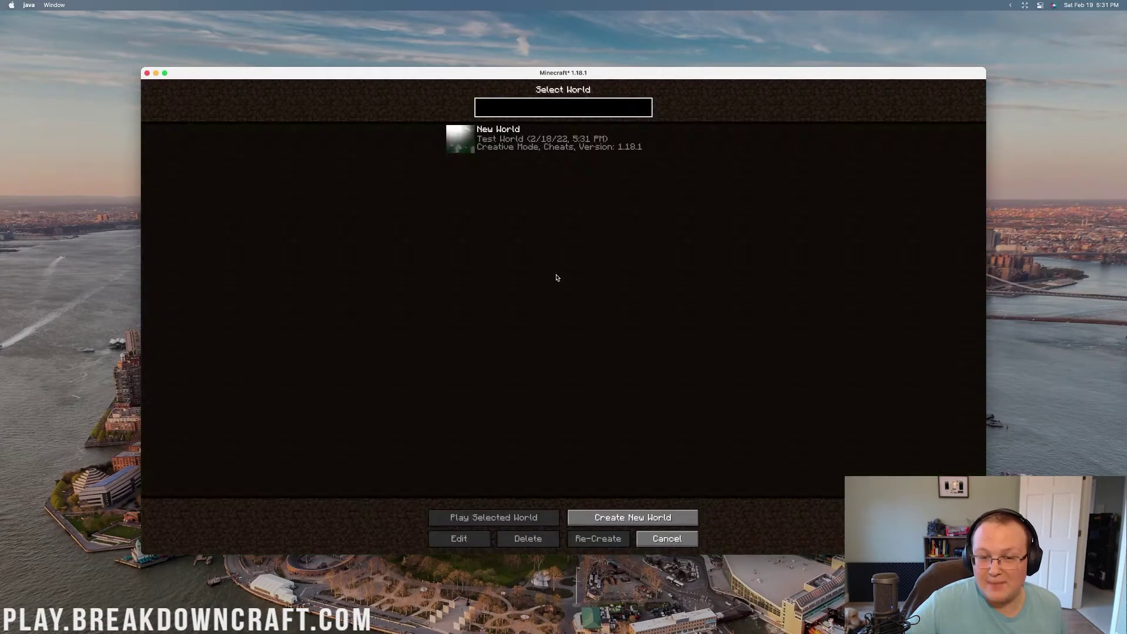
{"action": "double_click", "coordinate": [551, 151]}
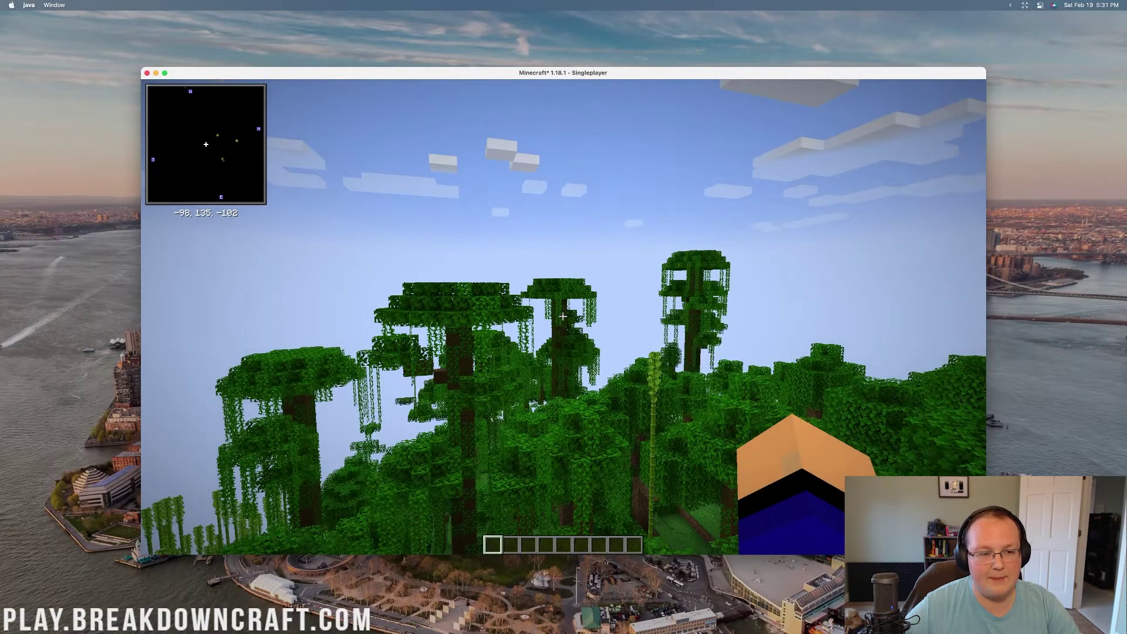
{"action": "key", "text": "w"}
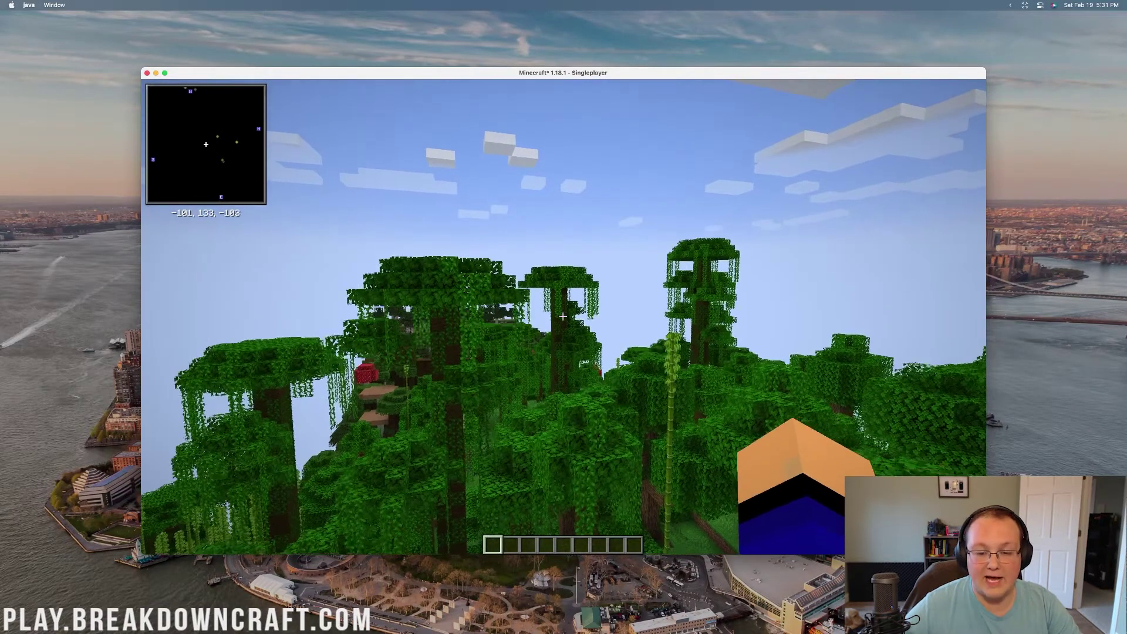
{"action": "key", "text": "w"}
{"action": "key", "text": "space"}
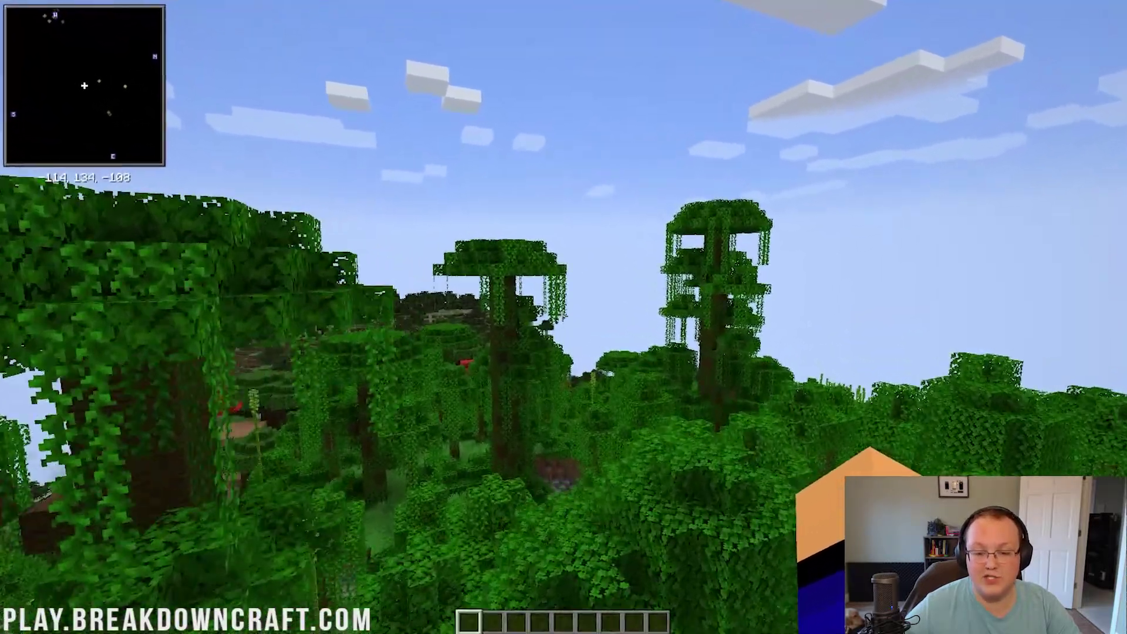
{"action": "key", "text": "w"}
{"action": "key", "text": "shift"}
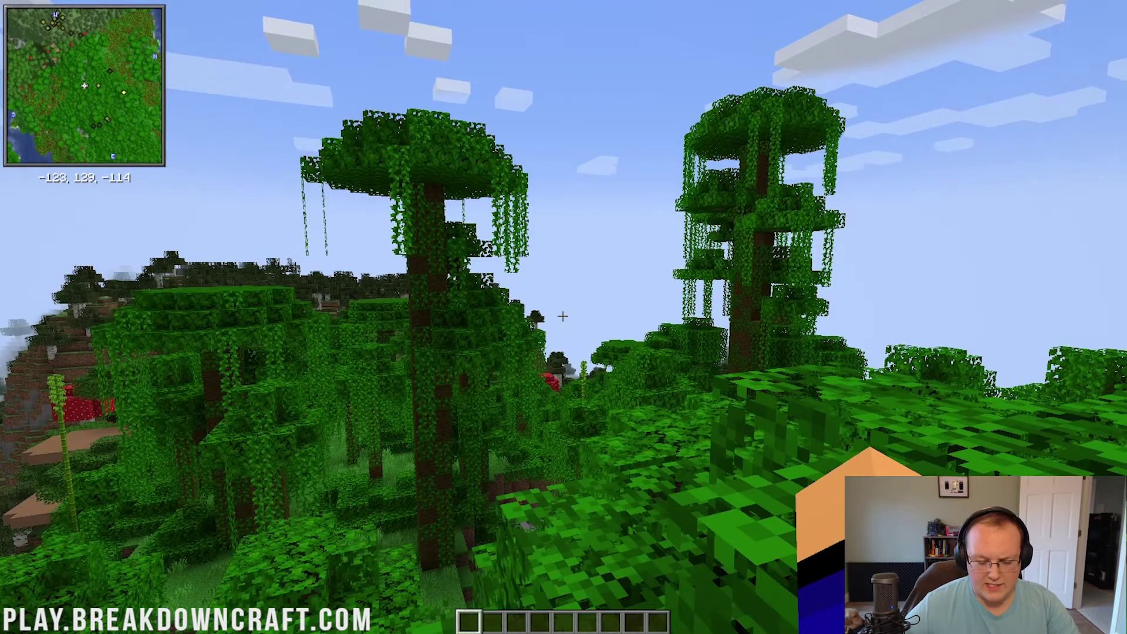
Step: Create a waypoint named Spawn at the current position with initial S and the colour Dark Green, and return to the game
{"action": "key", "text": "u"}
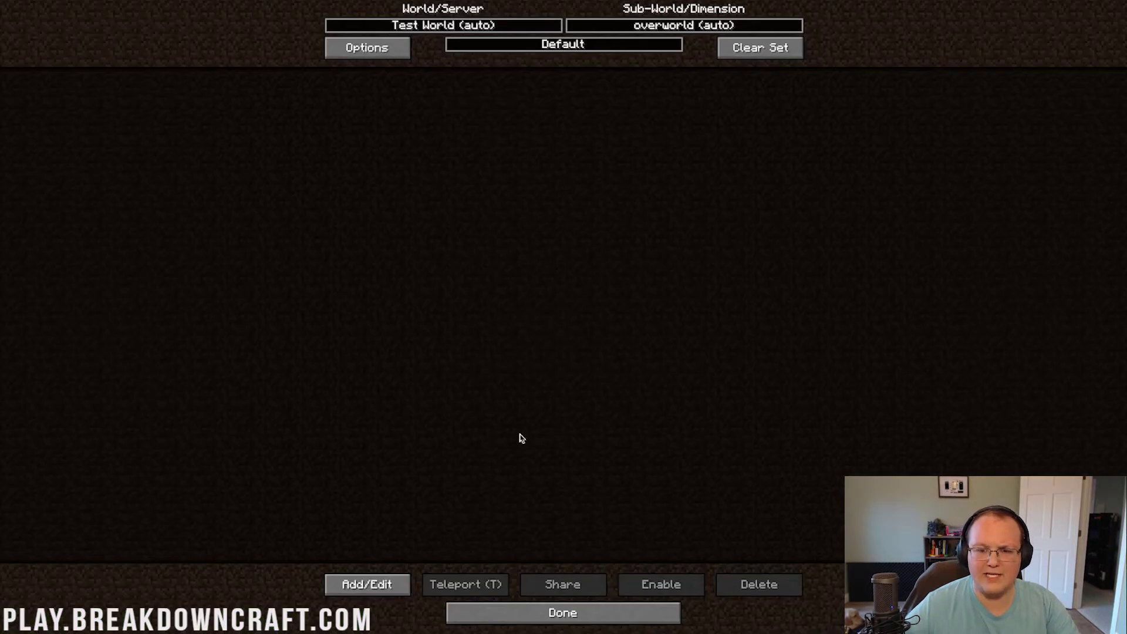
{"action": "left_click", "coordinate": [394, 586]}
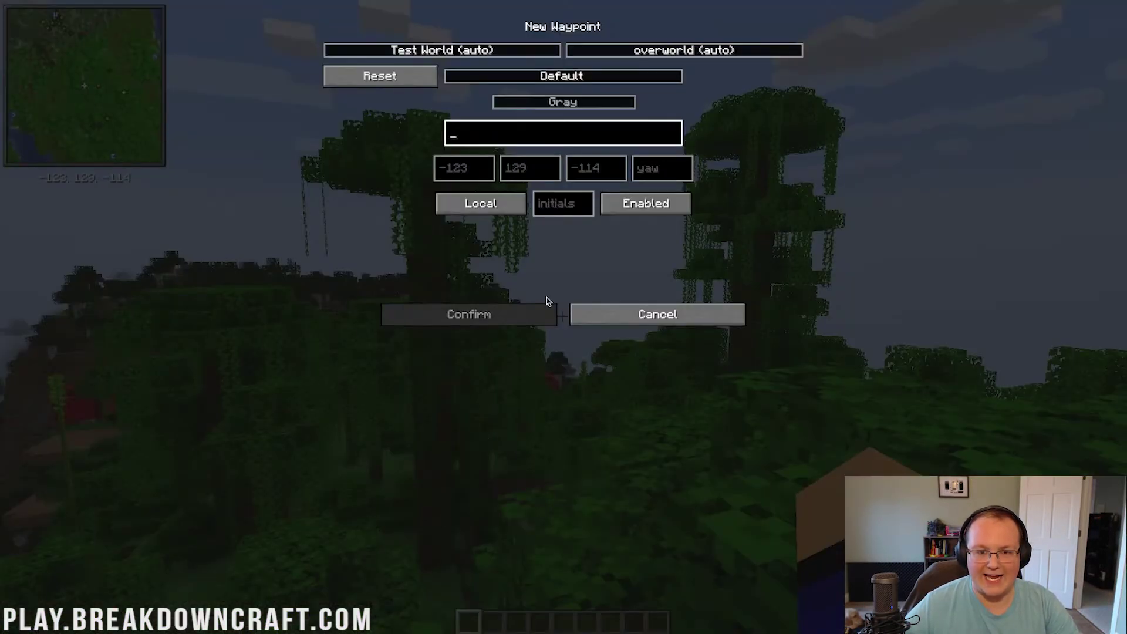
{"action": "type", "text": "Spawn"}
{"action": "left_click", "coordinate": [551, 209]}
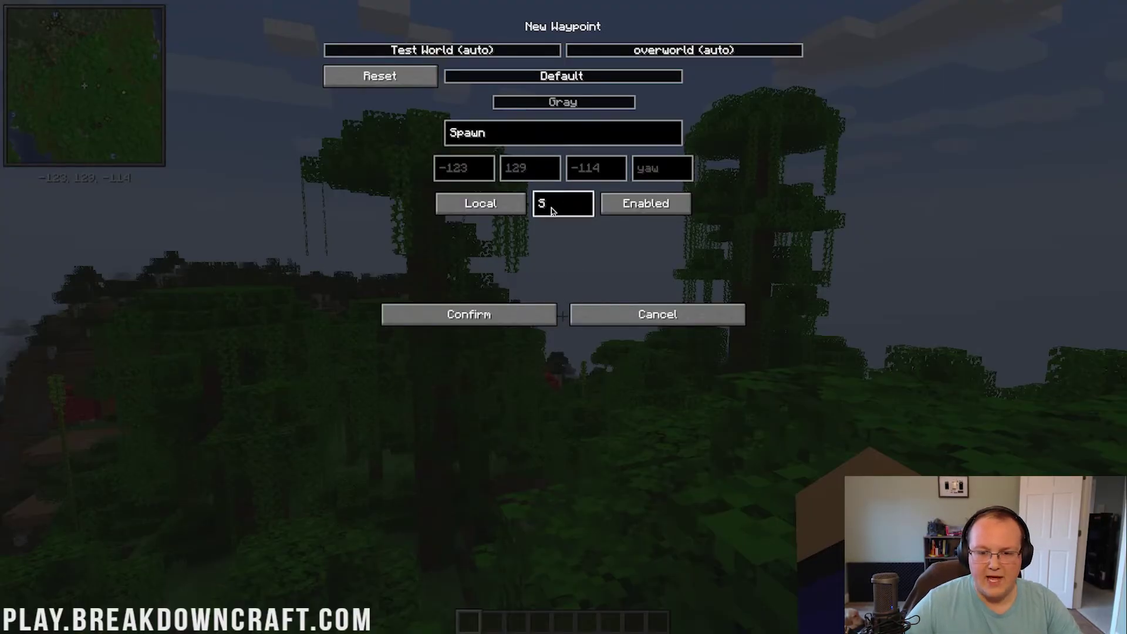
{"action": "left_click", "coordinate": [565, 101]}
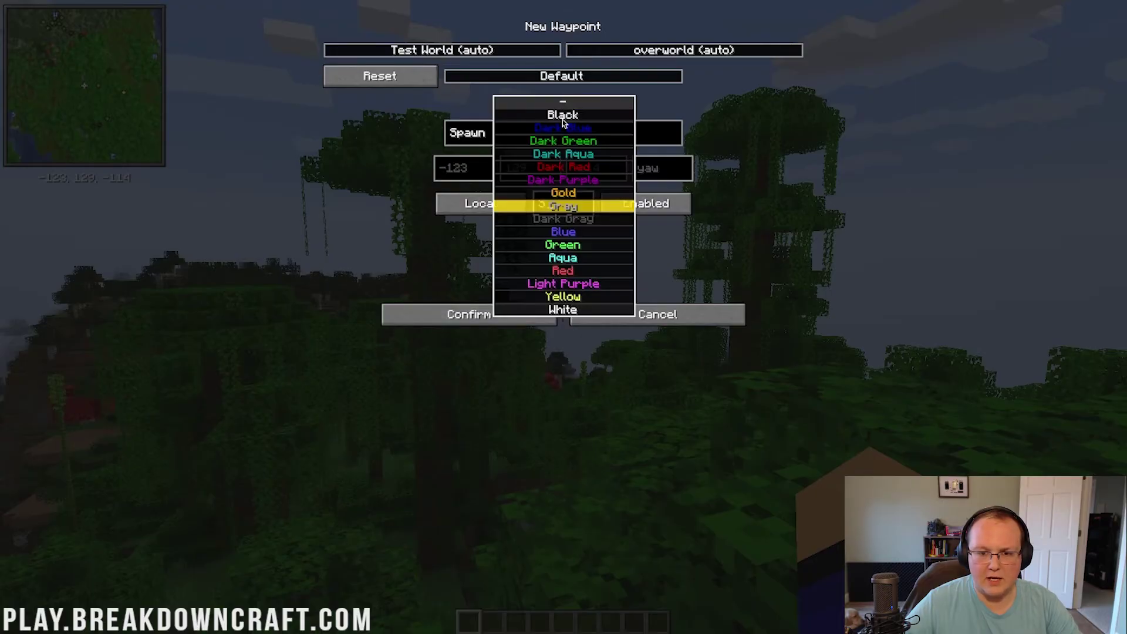
{"action": "left_click", "coordinate": [562, 141]}
{"action": "left_click", "coordinate": [491, 311]}
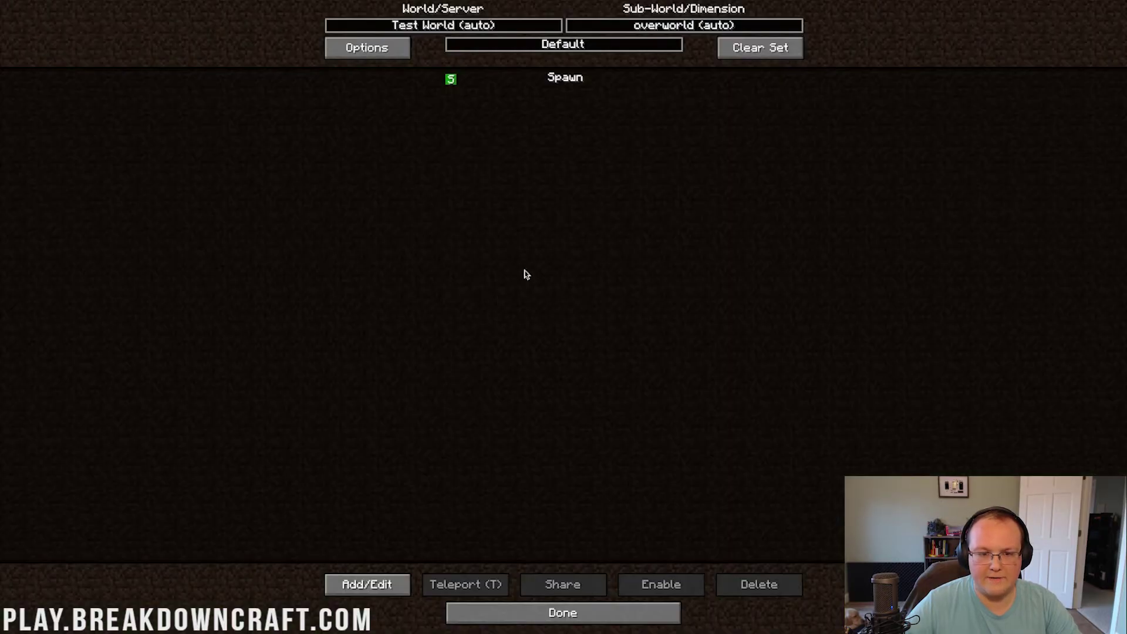
{"action": "key", "text": "Escape"}
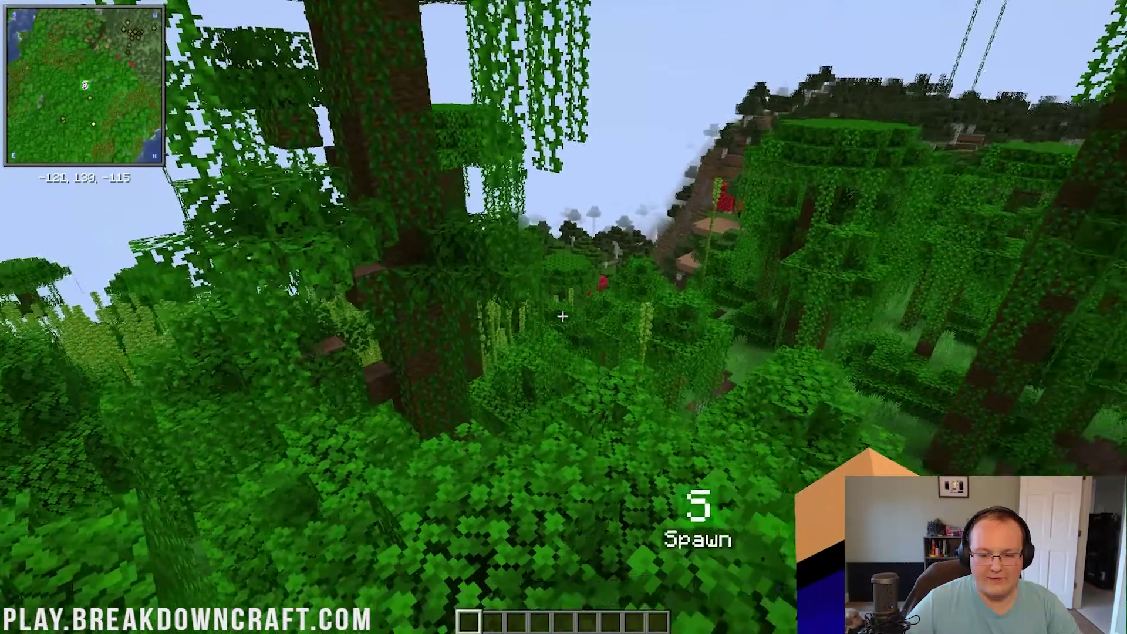
Step: Fly around the Spawn waypoint among the jungle treetops to view its marker in the world and on the minimap
{"action": "key", "text": "w"}
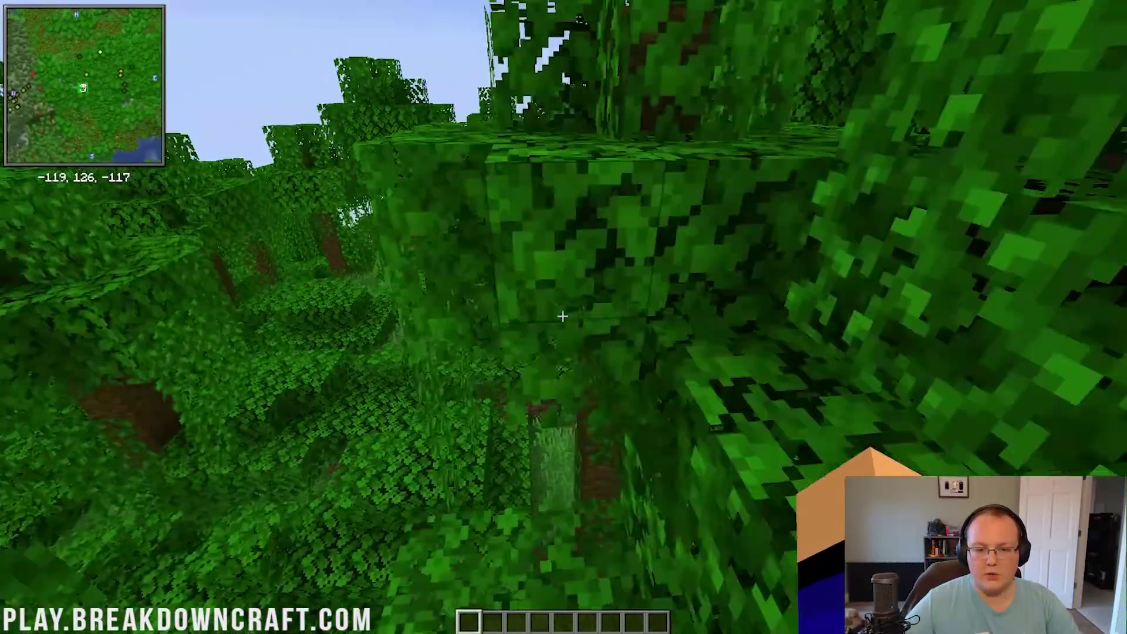
{"action": "key", "text": "w"}
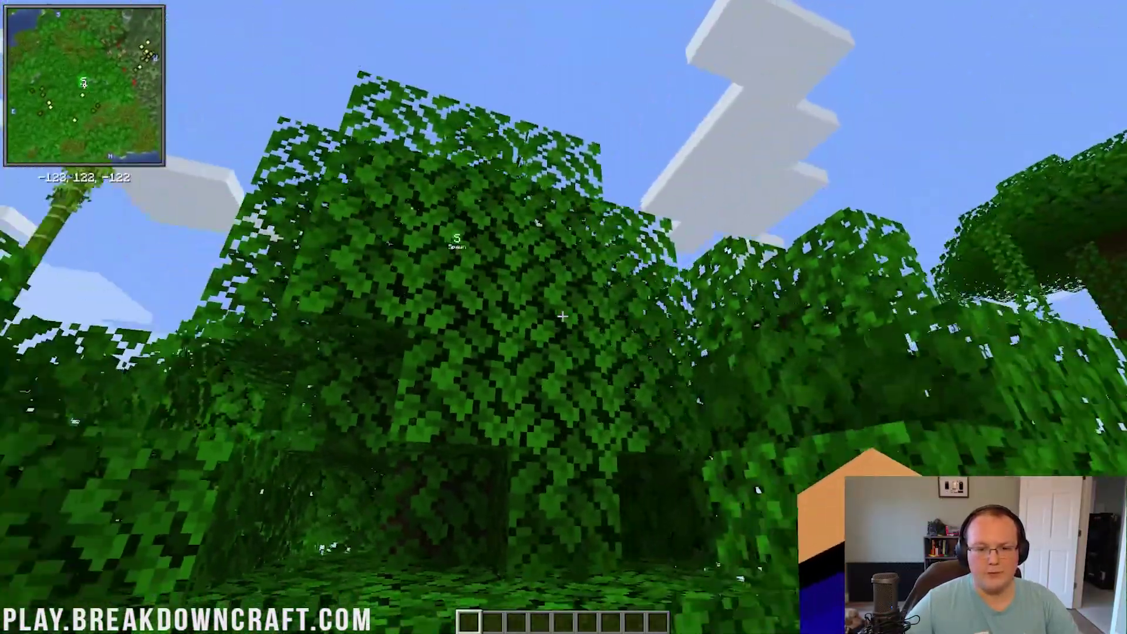
{"action": "key", "text": "space"}
{"action": "key", "text": "w"}
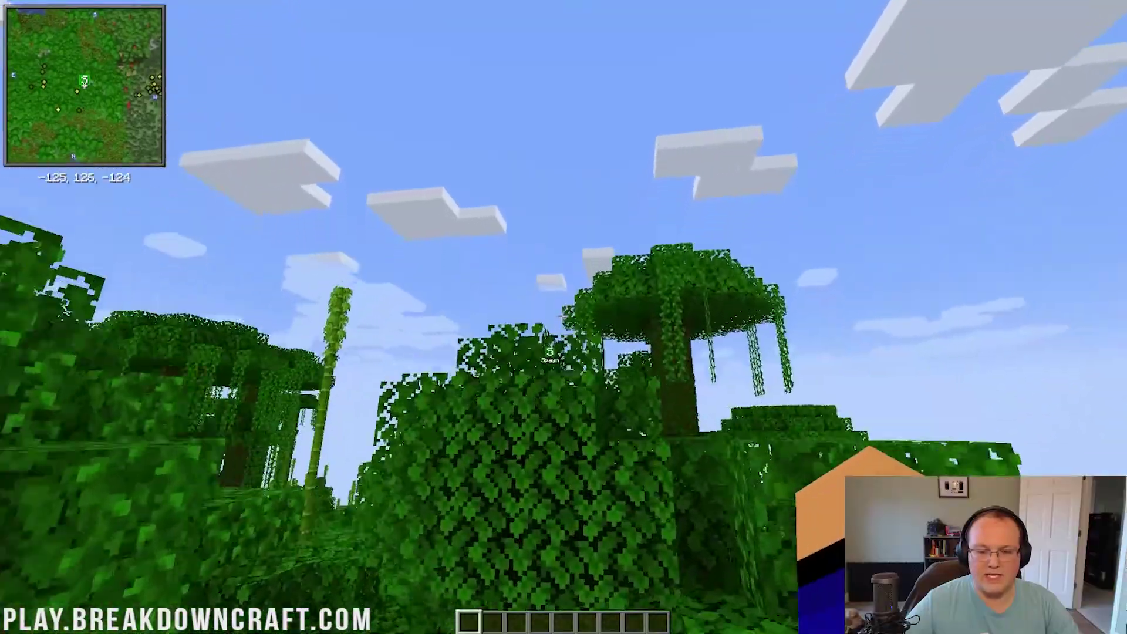
{"action": "key", "text": "w"}
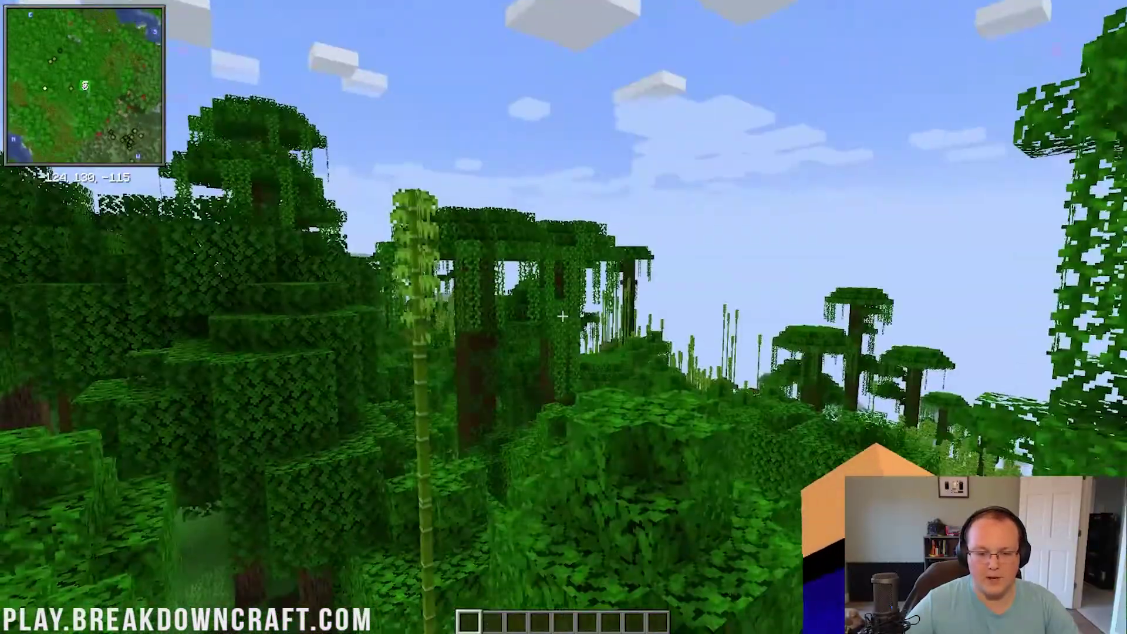
{"action": "key", "text": "w"}
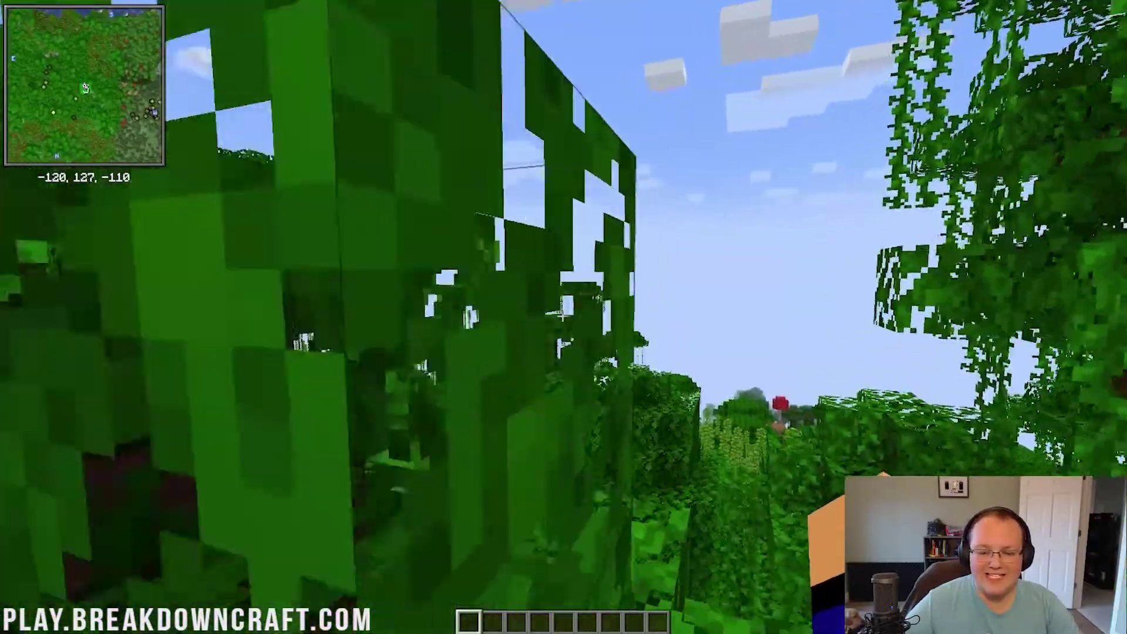
Step: Fly away from the Spawn waypoint past the bamboo and over the river and forest, watching its marker on the minimap
{"action": "key", "text": "w"}
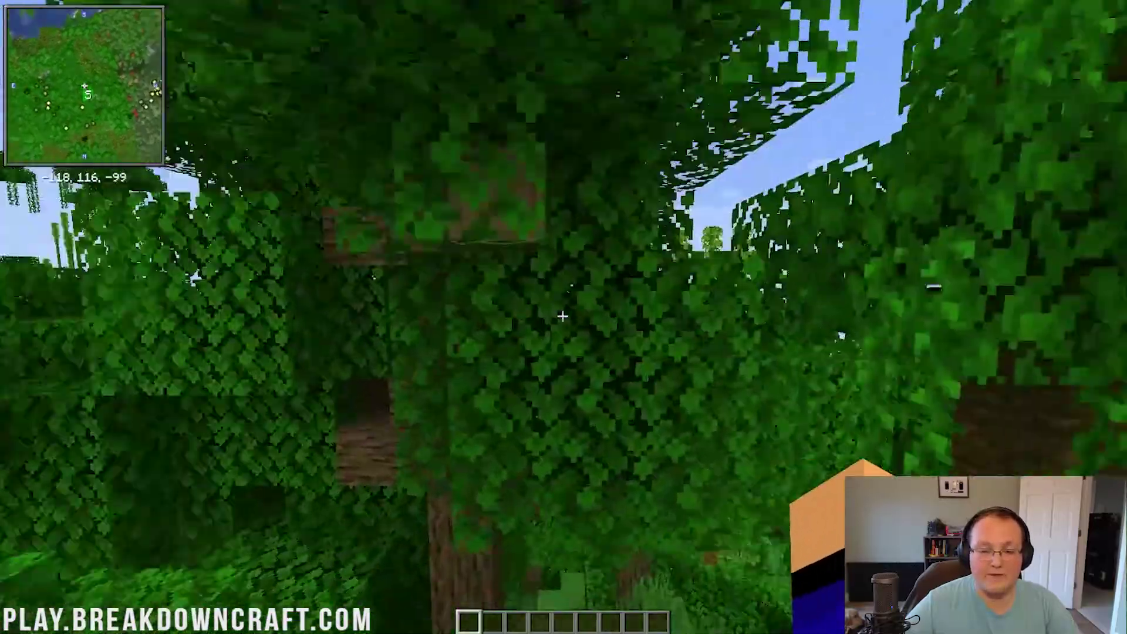
{"action": "key", "text": "w"}
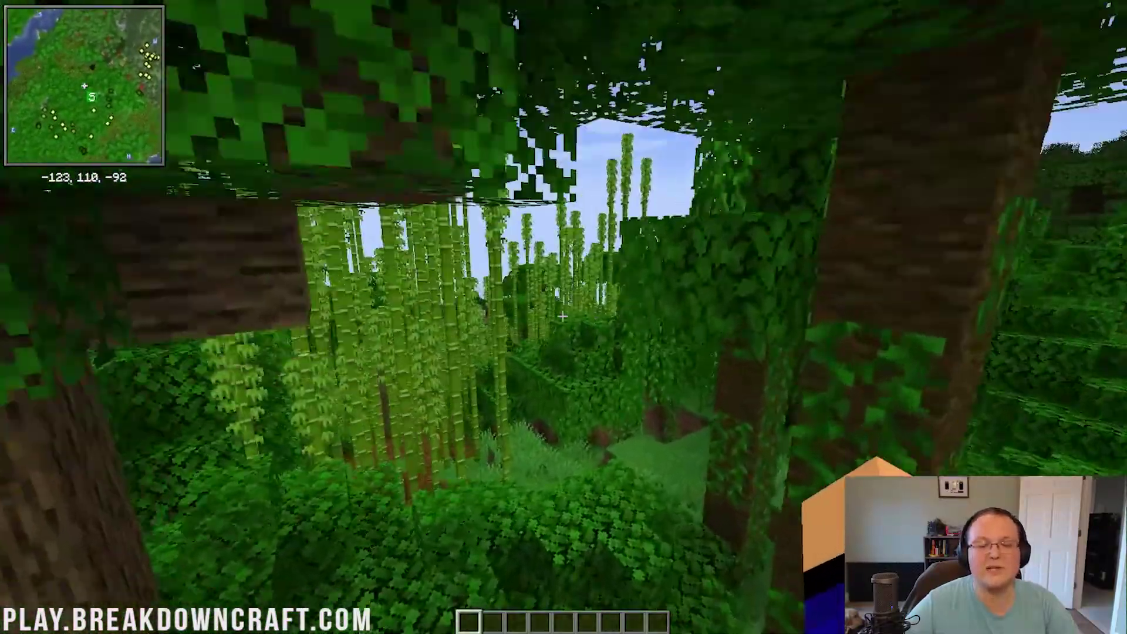
{"action": "key", "text": "w"}
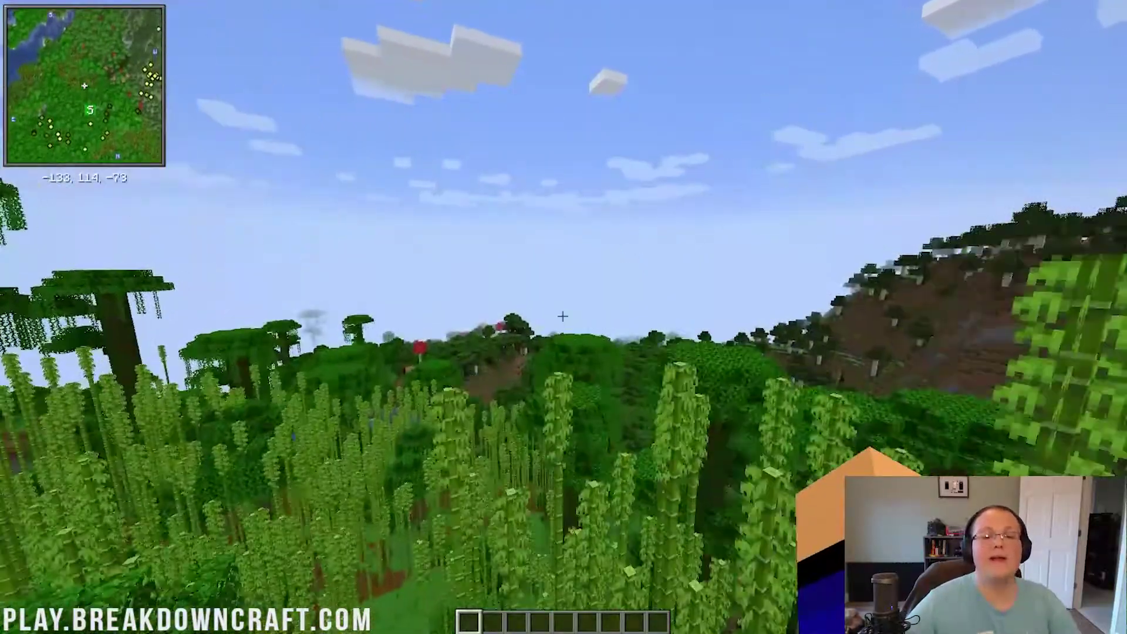
{"action": "key", "text": "w"}
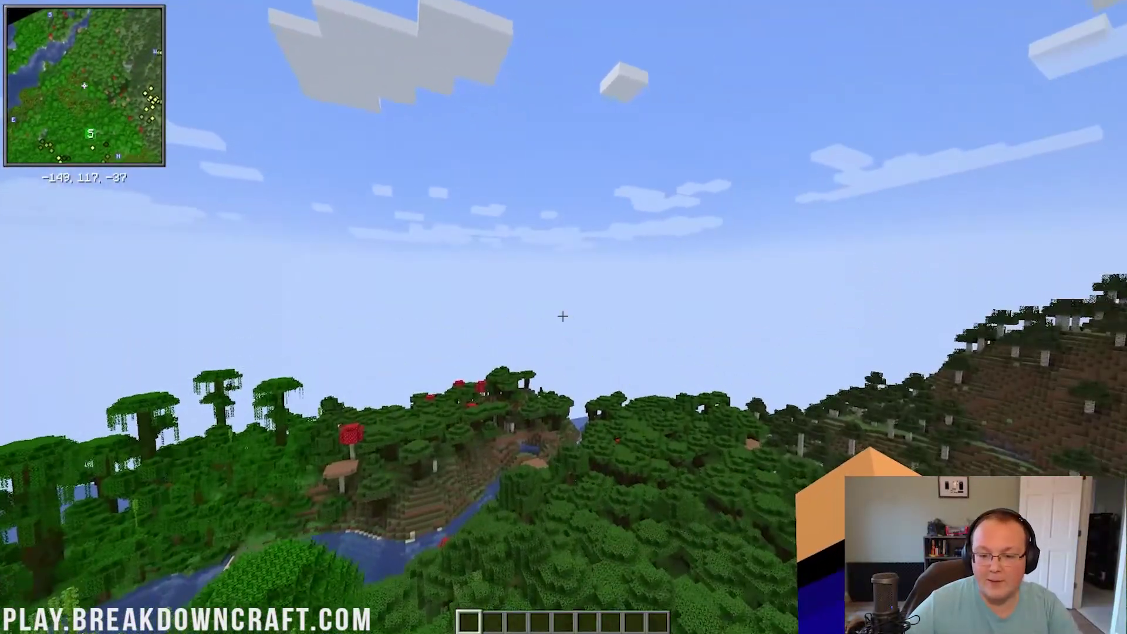
{"action": "key", "text": "w"}
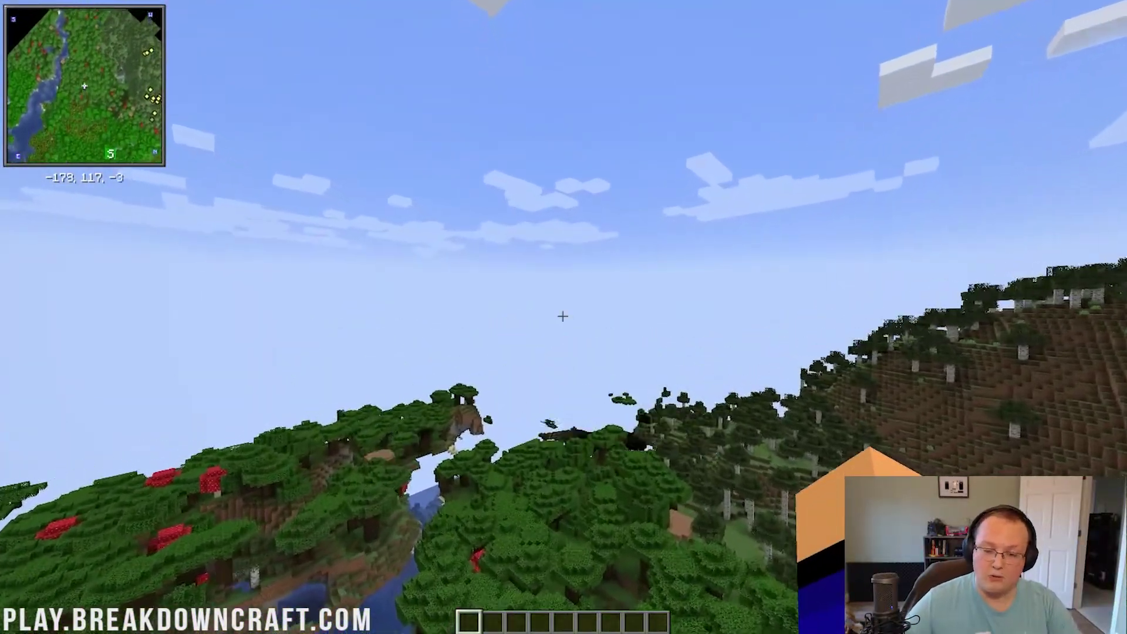
{"action": "key", "text": "w"}
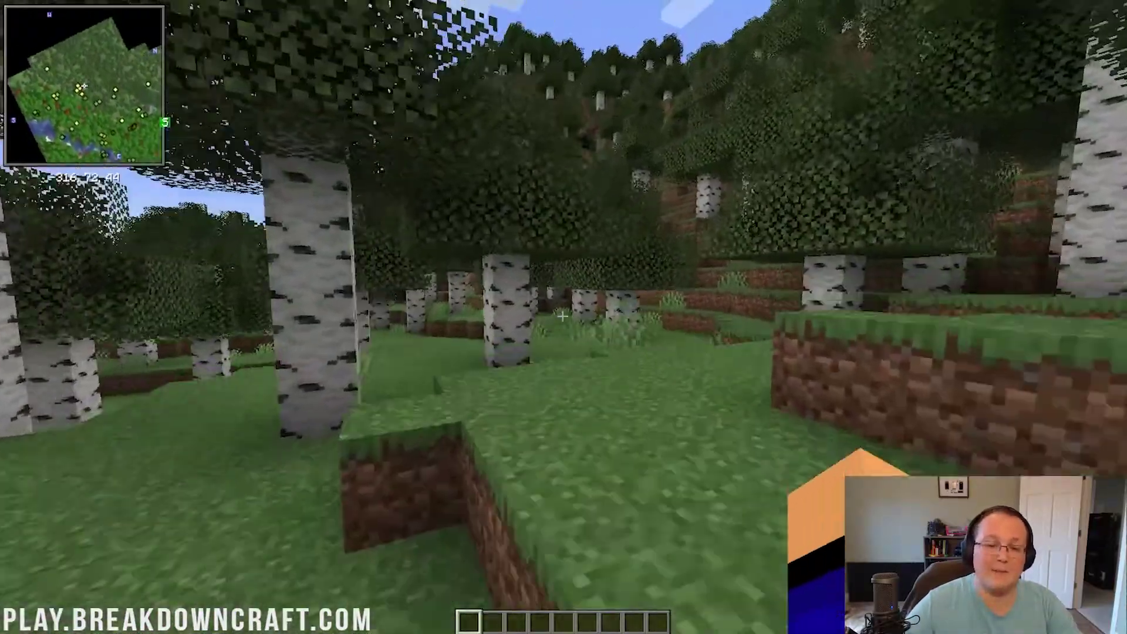
Step: Travel through the birch forest at ground level while watching the minimap follow the movement
{"action": "key", "text": "w"}
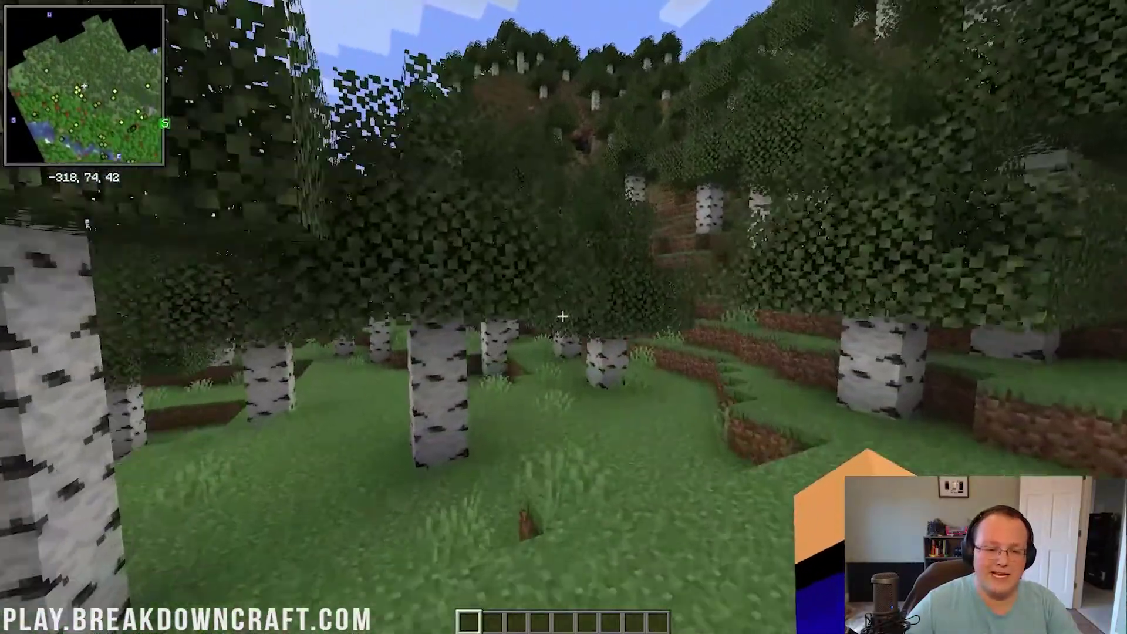
{"action": "key", "text": "w"}
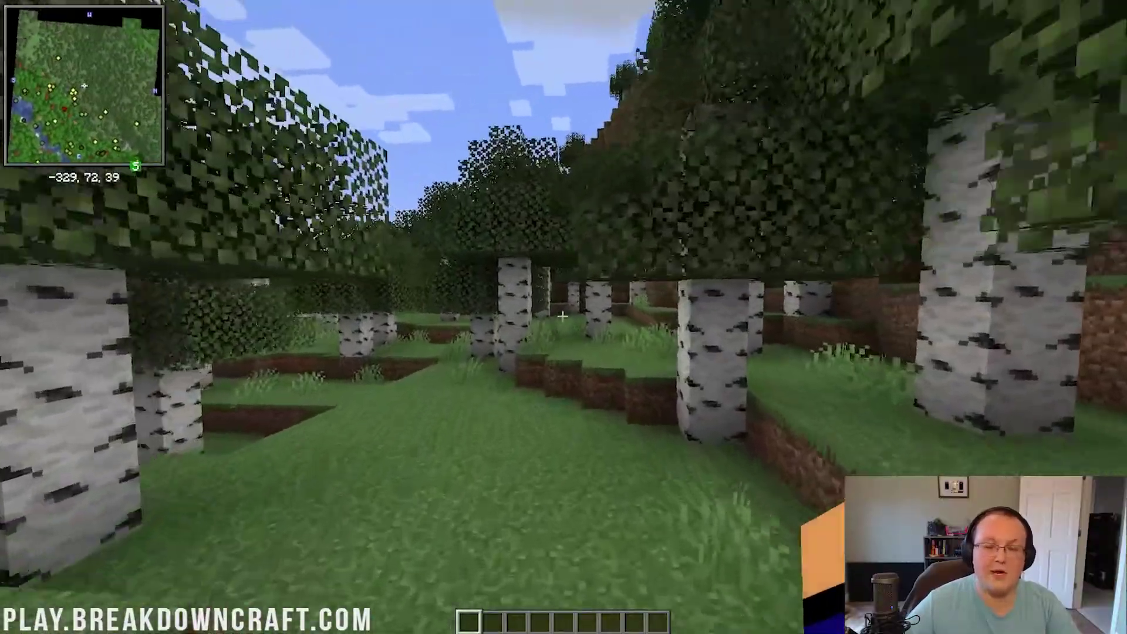
{"action": "key", "text": "w"}
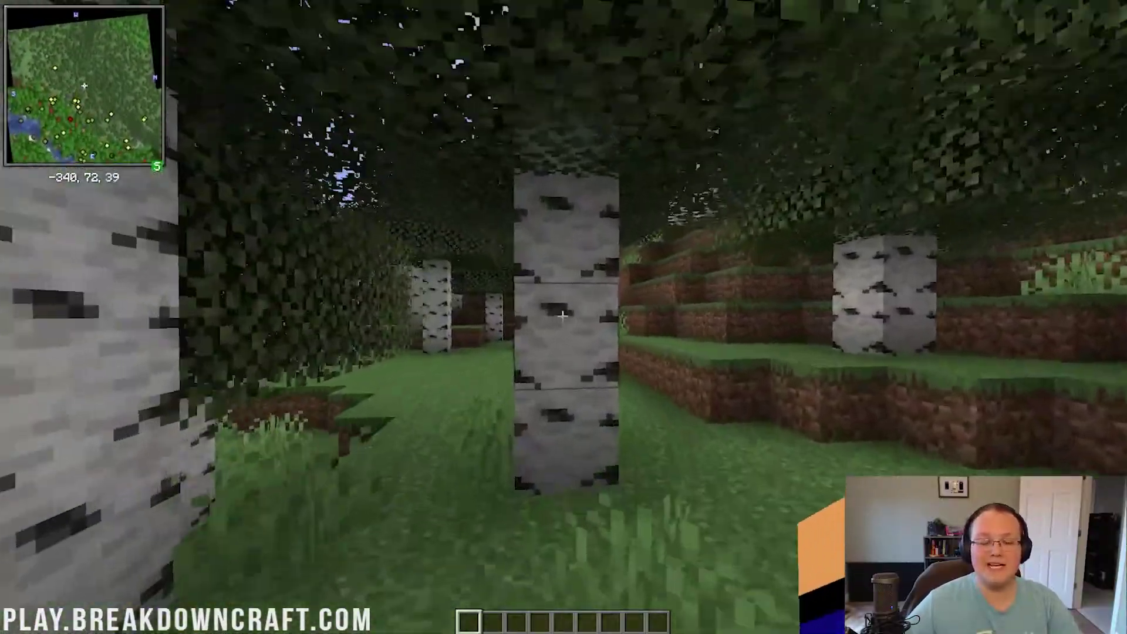
{"action": "key", "text": "w"}
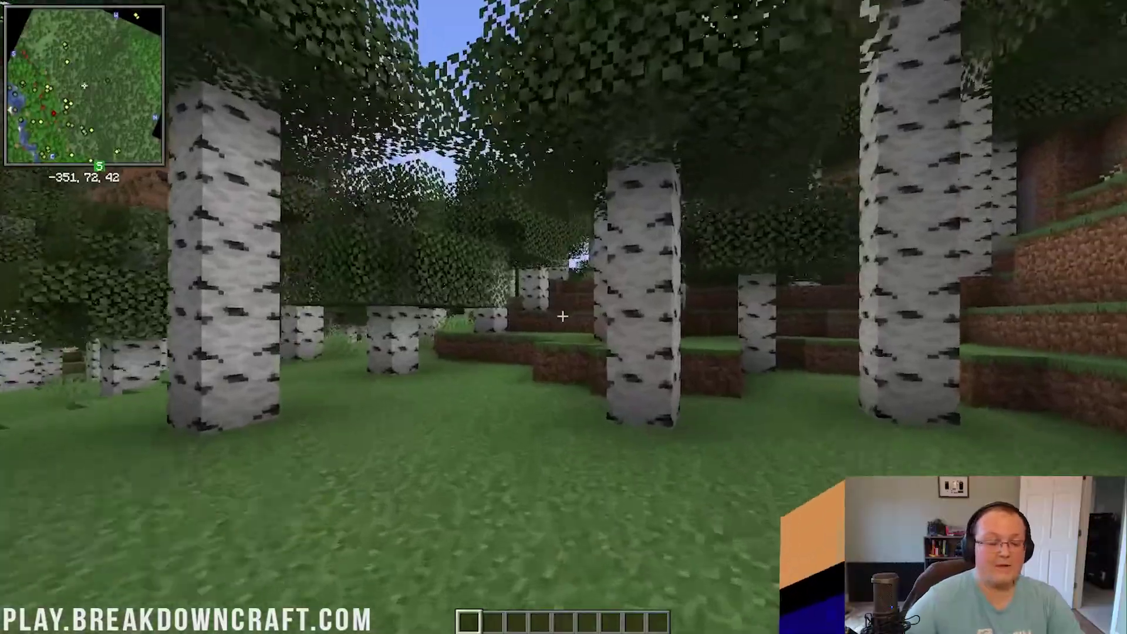
{"action": "key", "text": "w"}
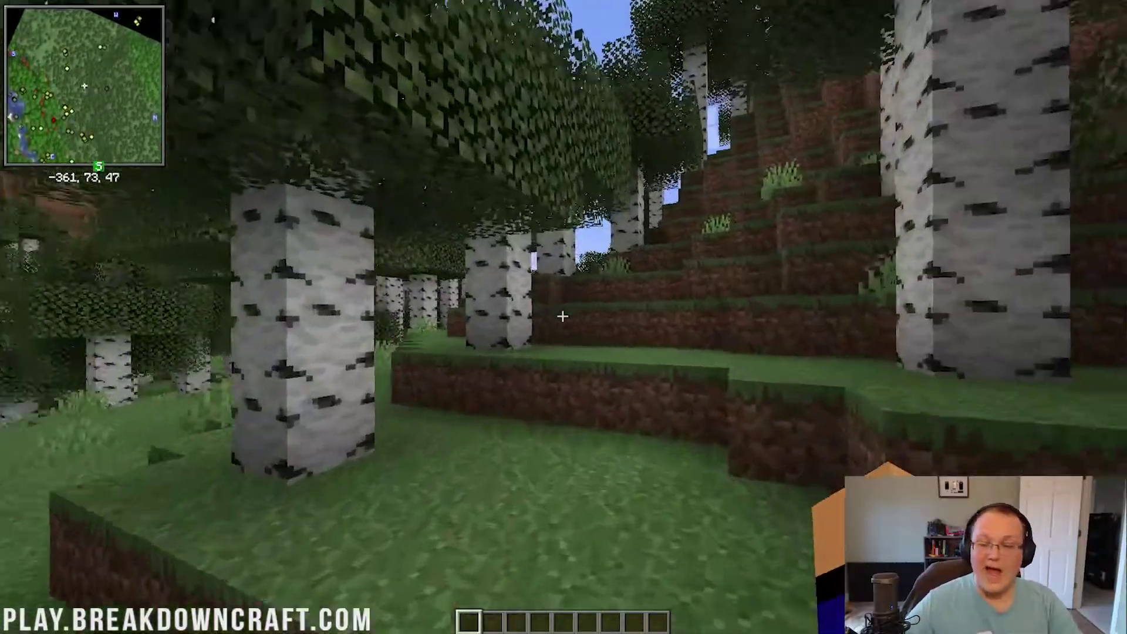
{"action": "key", "text": "w"}
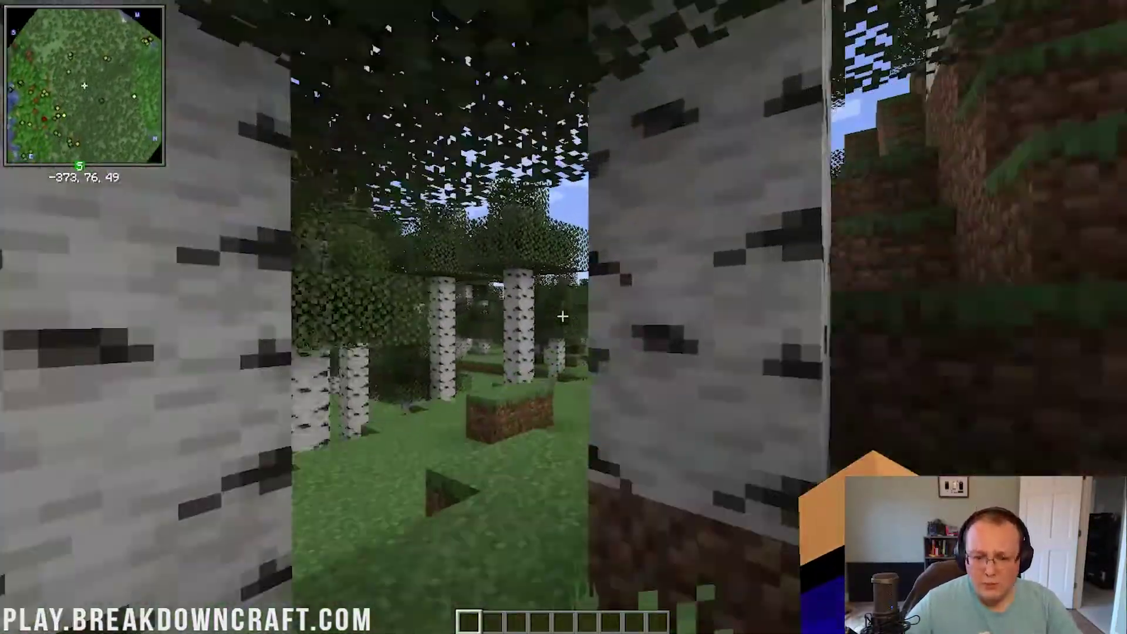
{"action": "key", "text": "w"}
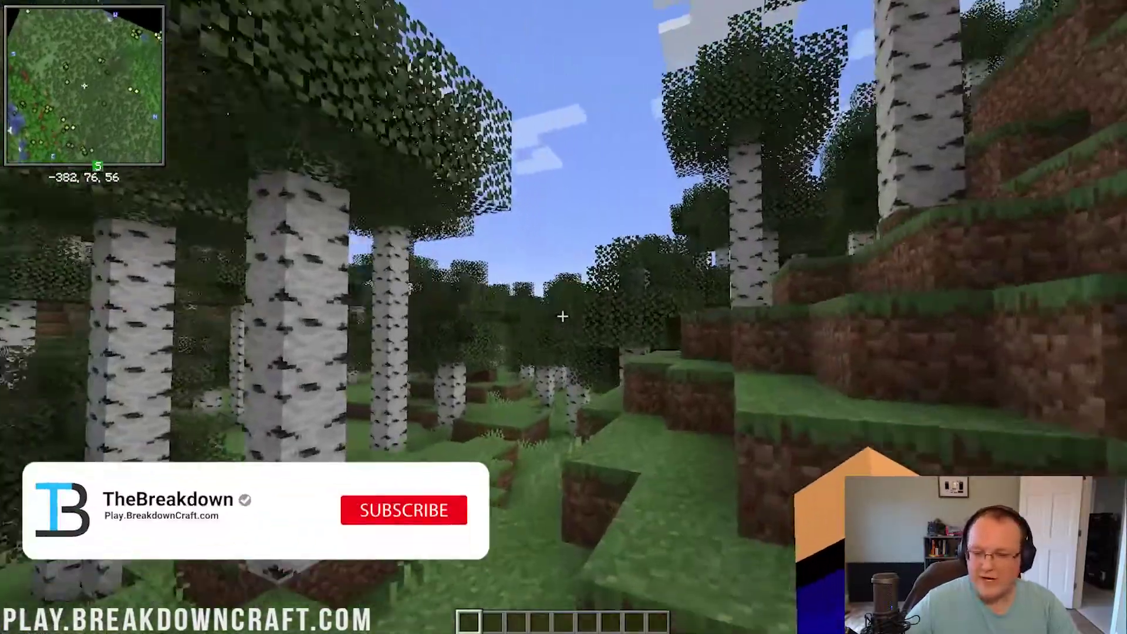
{"action": "key", "text": "w"}
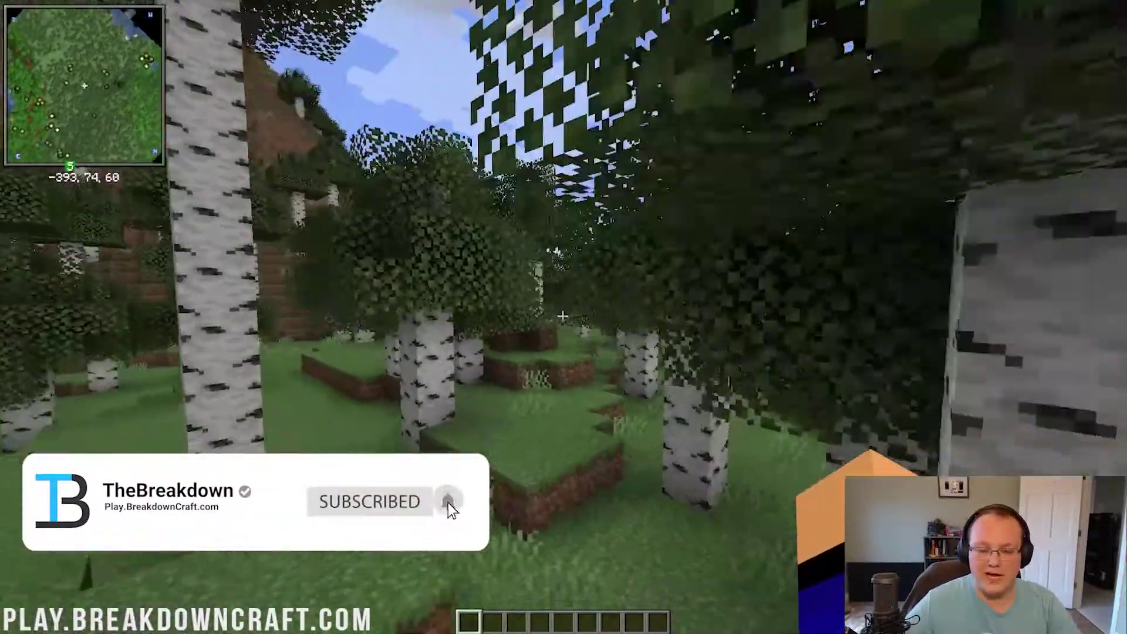
{"action": "key", "text": "w"}
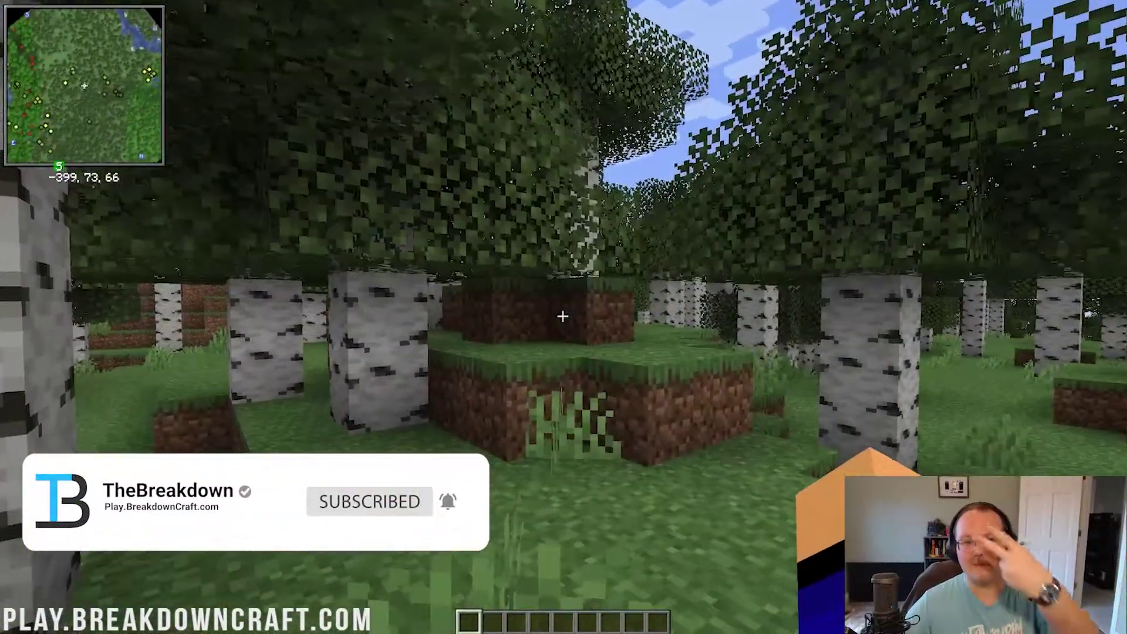